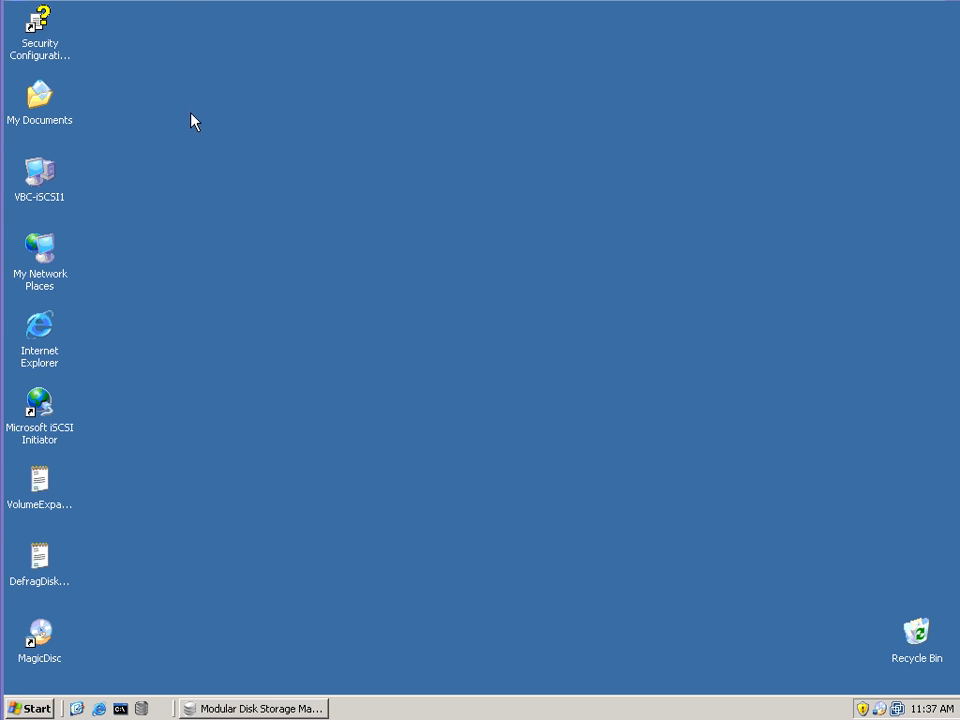
# Check the files in the ExchangeStore1 folder on the Exchange_store1 (S:) drive, then close the folder window.
pyautogui.doubleClick(40, 175)
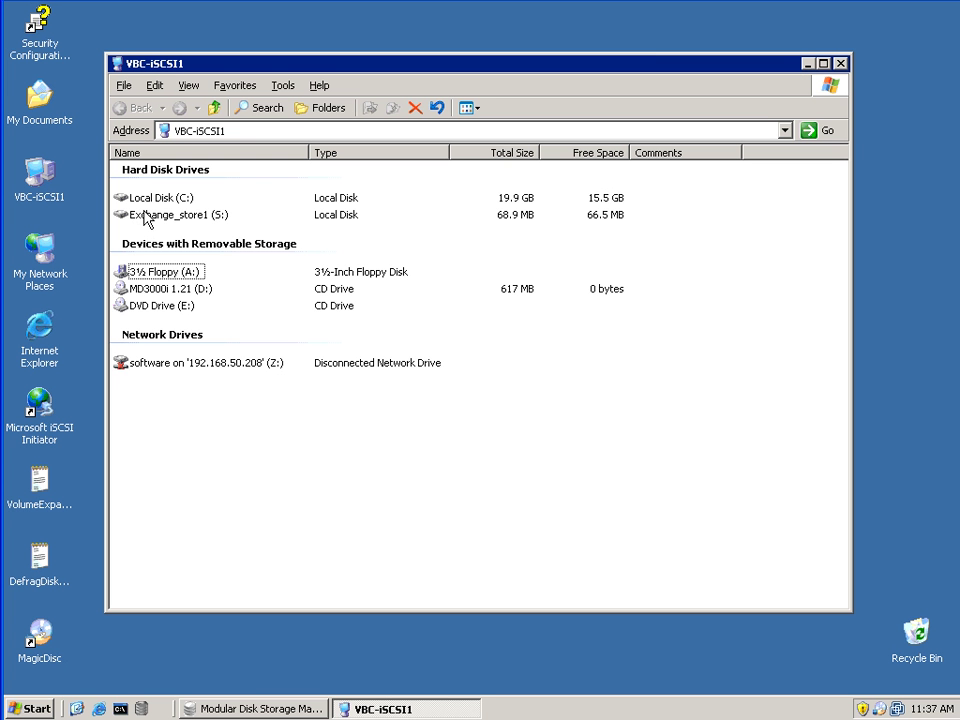
pyautogui.moveTo(144, 219)
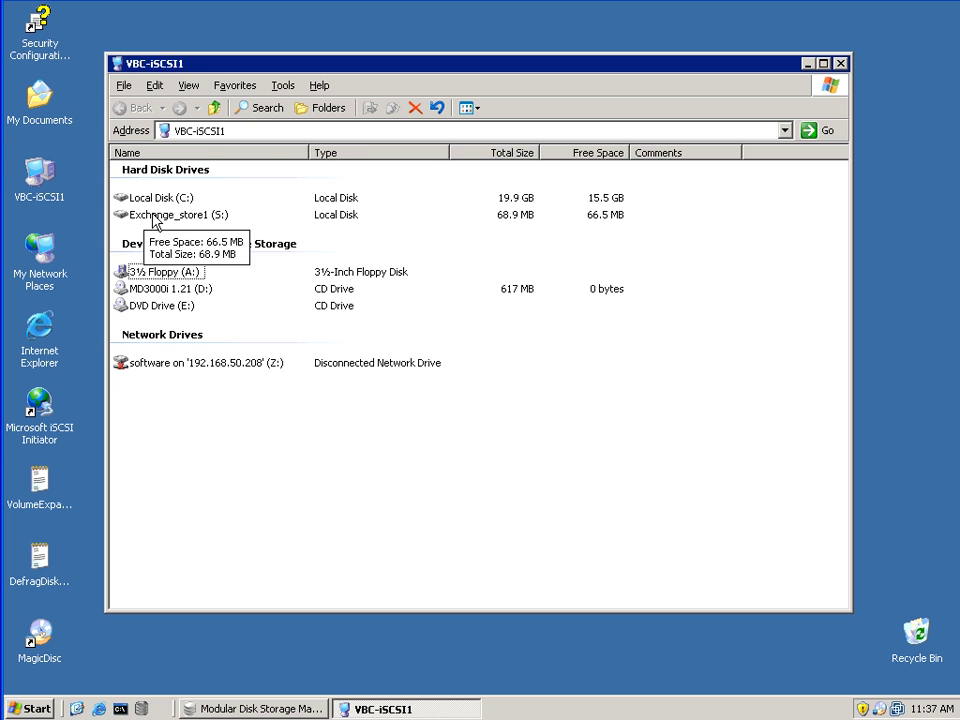
pyautogui.doubleClick(155, 217)
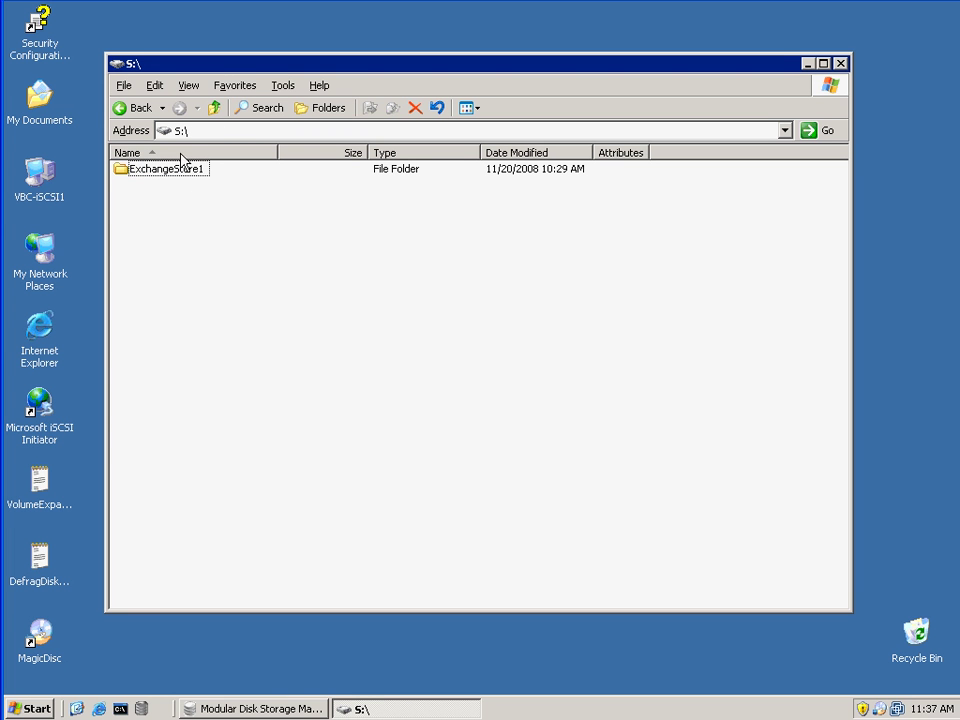
pyautogui.doubleClick(182, 170)
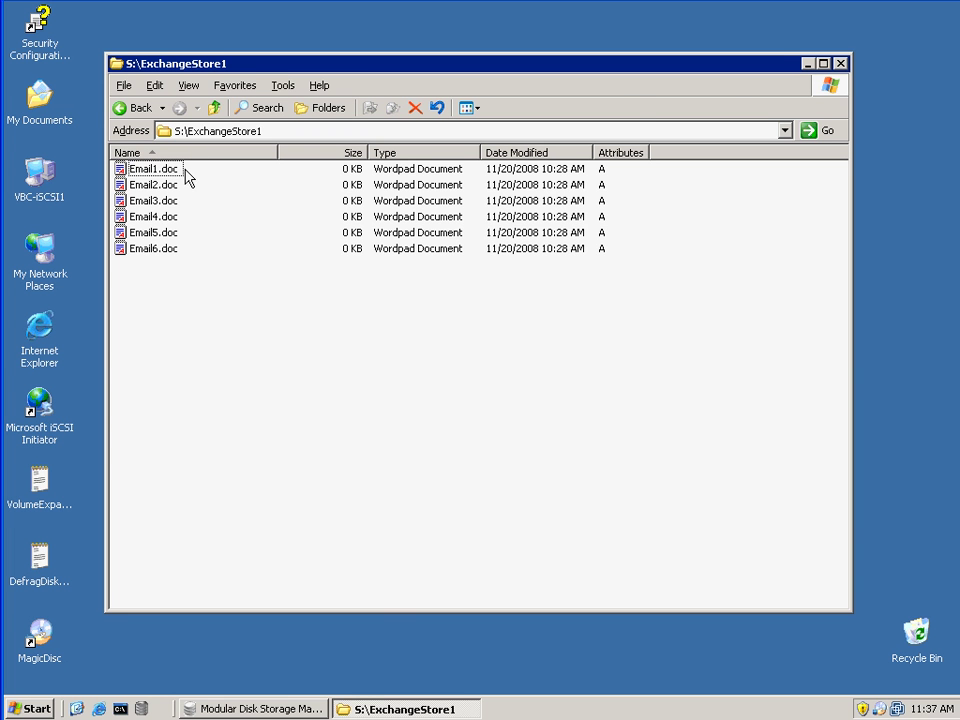
pyautogui.click(842, 64)
# In Modular Disk Storage Manager, review the virtual disks and free capacity in Disk Group 1, then close the disk group view.
pyautogui.click(289, 710)
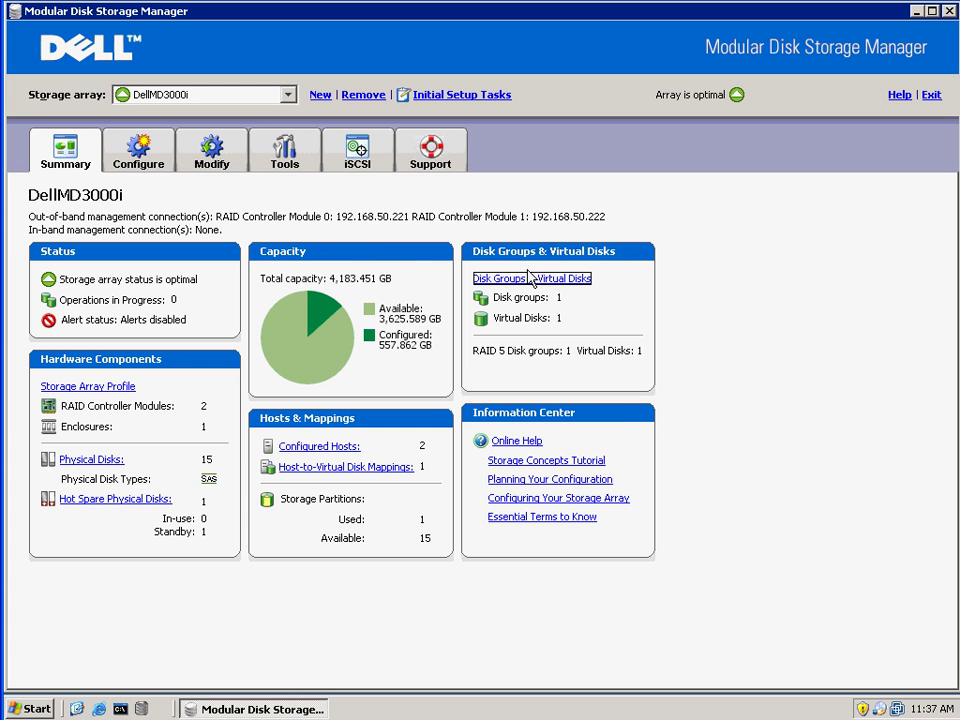
pyautogui.click(524, 280)
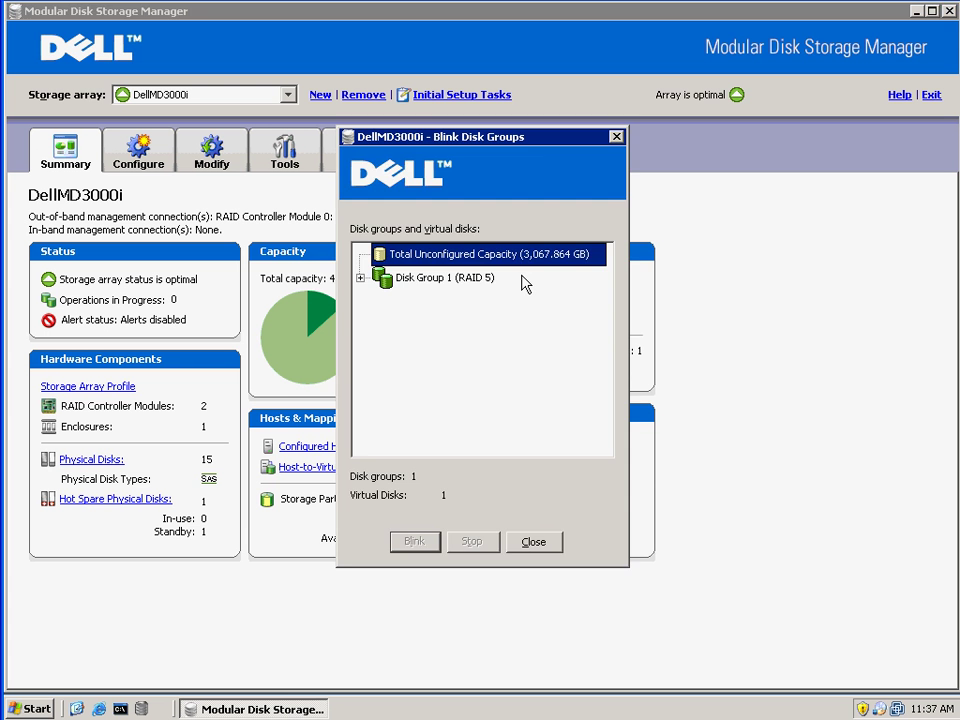
pyautogui.click(360, 279)
pyautogui.click(432, 301)
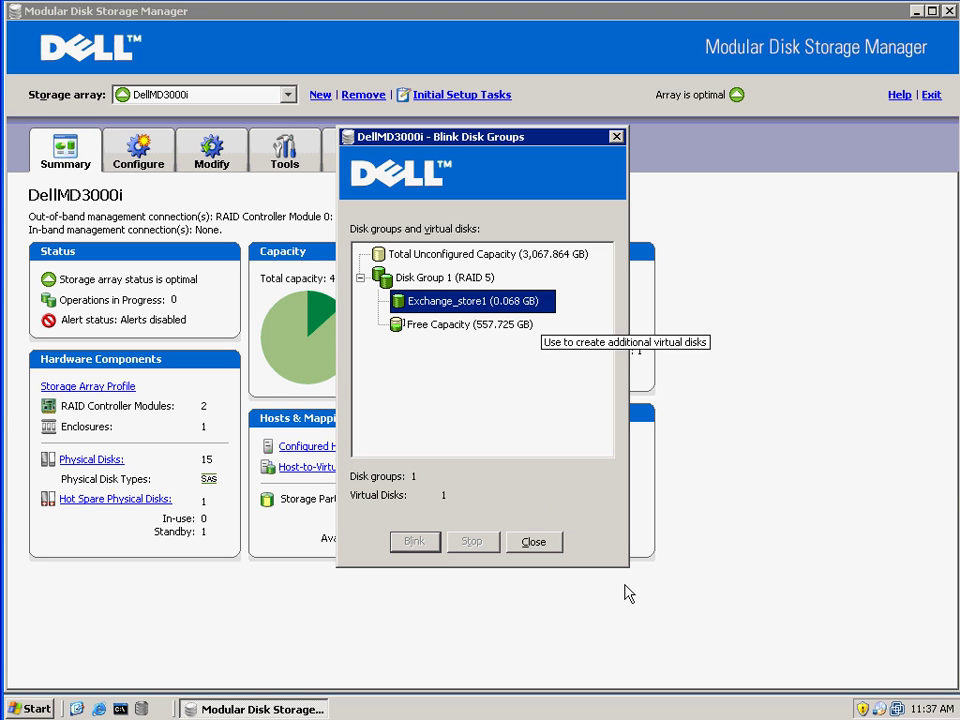
pyautogui.click(534, 542)
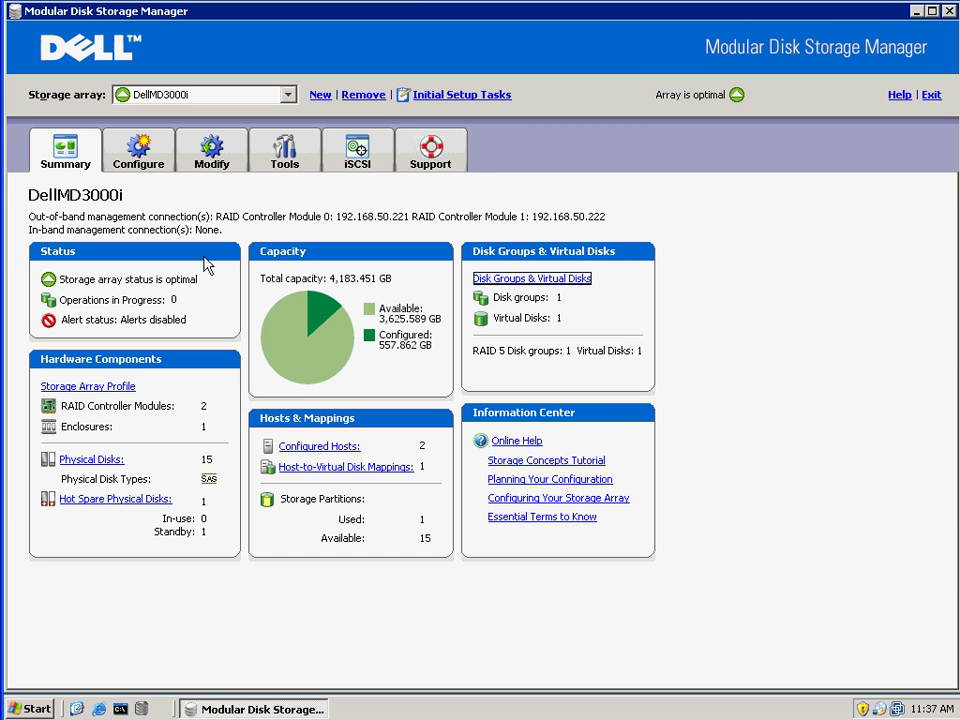
# Start creating a snapshot virtual disk with Exchange_store1 in Disk Group 1 as source, using the Simple (Recommended) path.
pyautogui.click(148, 167)
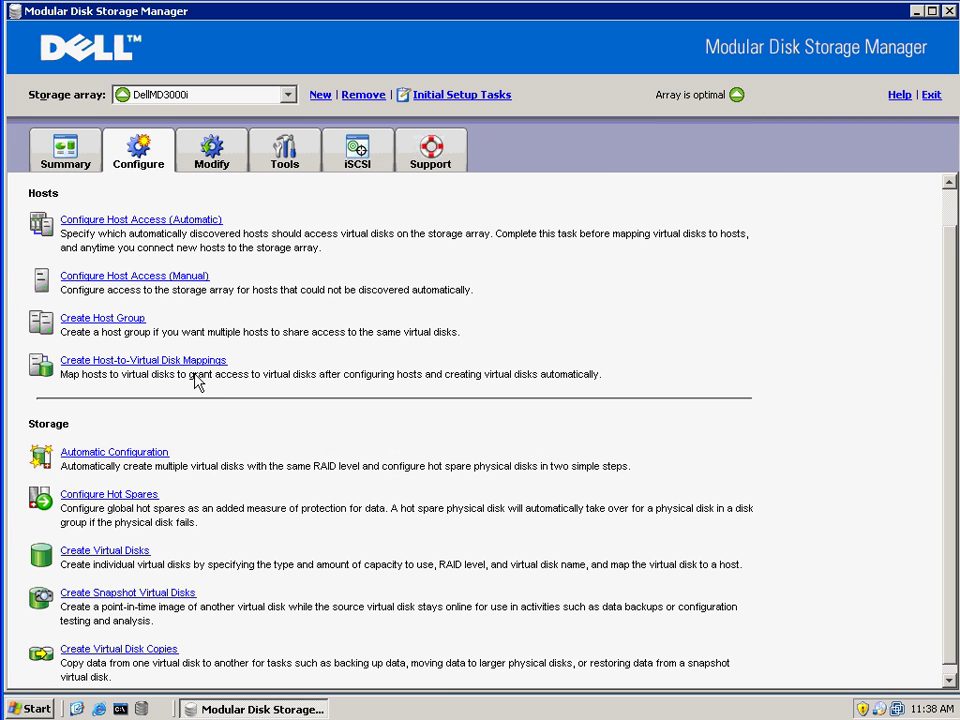
pyautogui.click(103, 598)
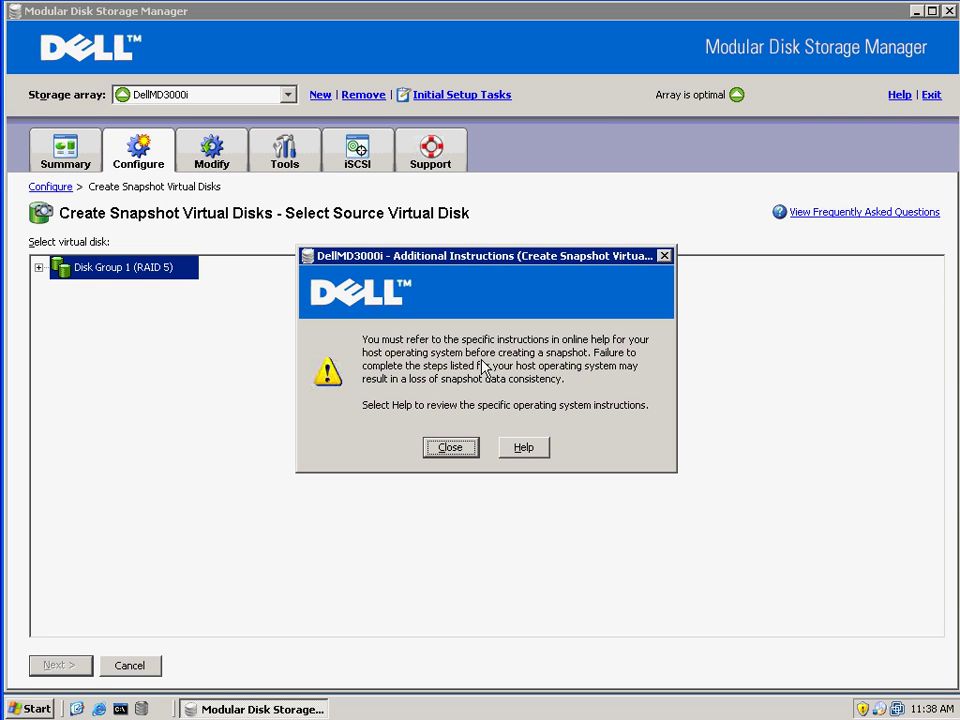
pyautogui.click(452, 449)
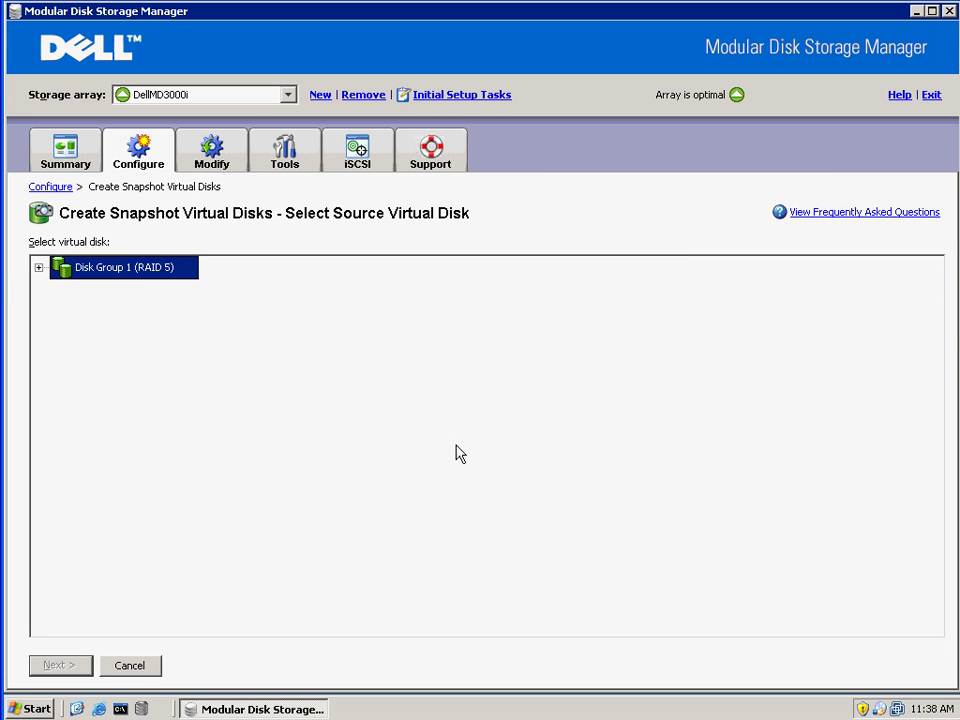
pyautogui.click(38, 268)
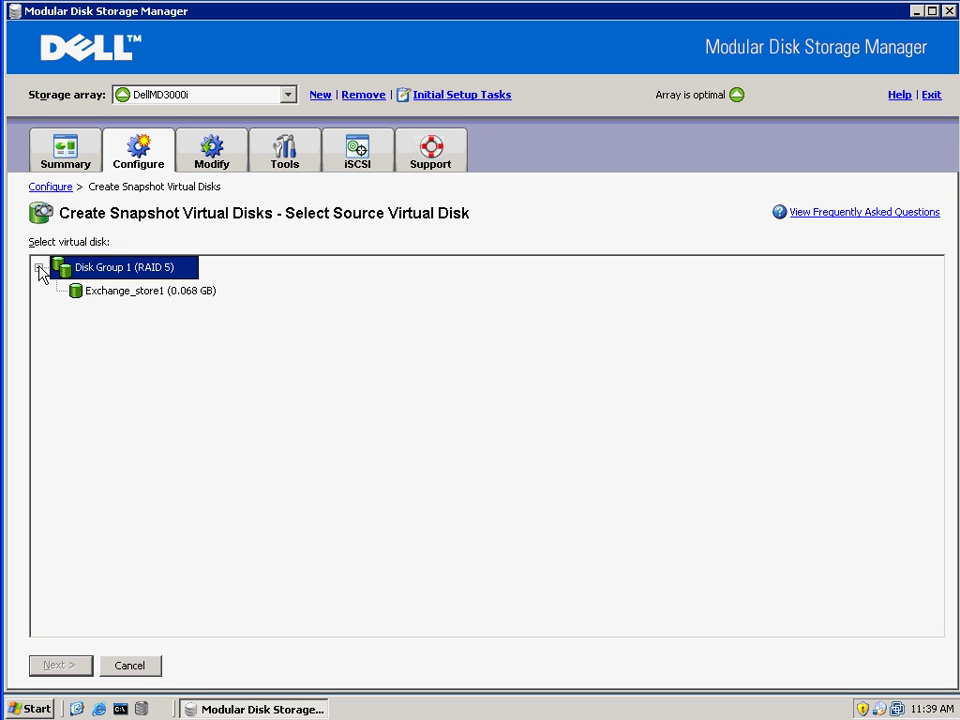
pyautogui.click(134, 292)
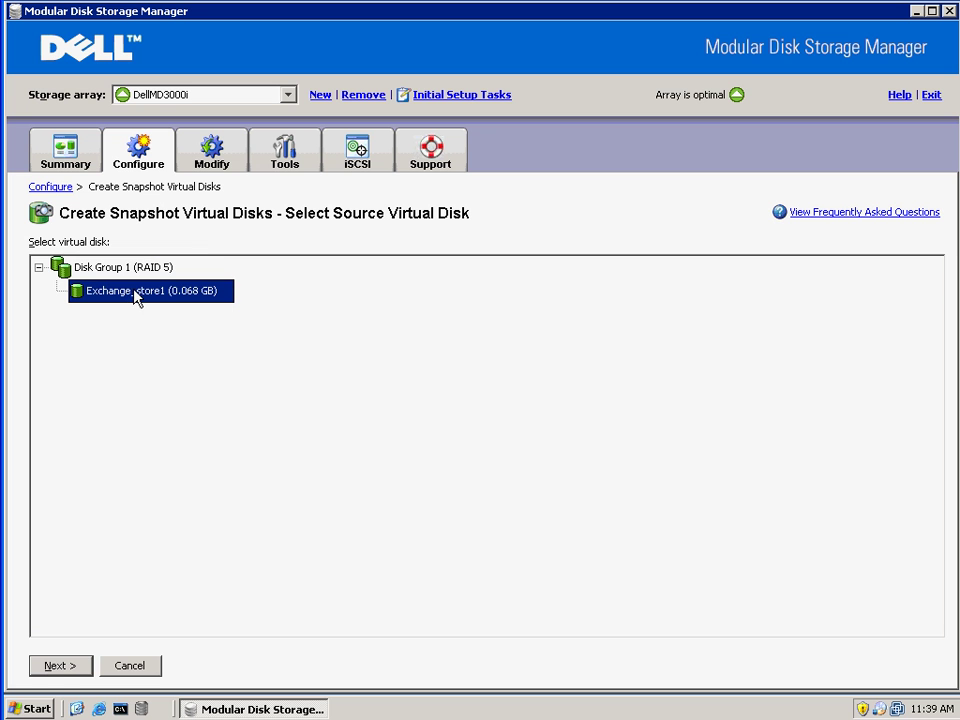
pyautogui.click(59, 667)
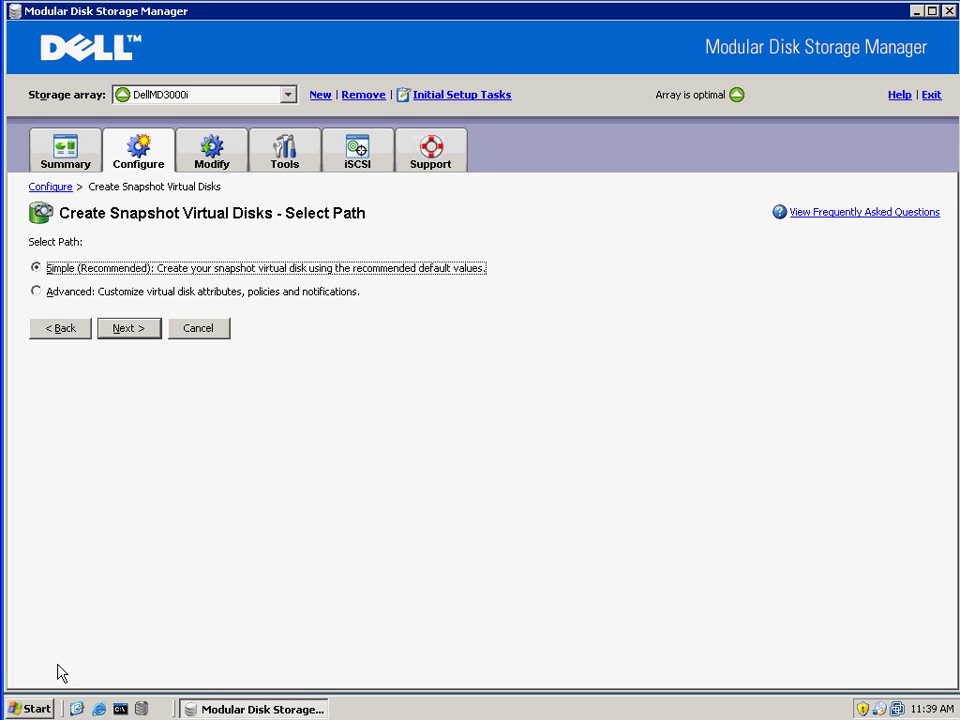
pyautogui.click(124, 331)
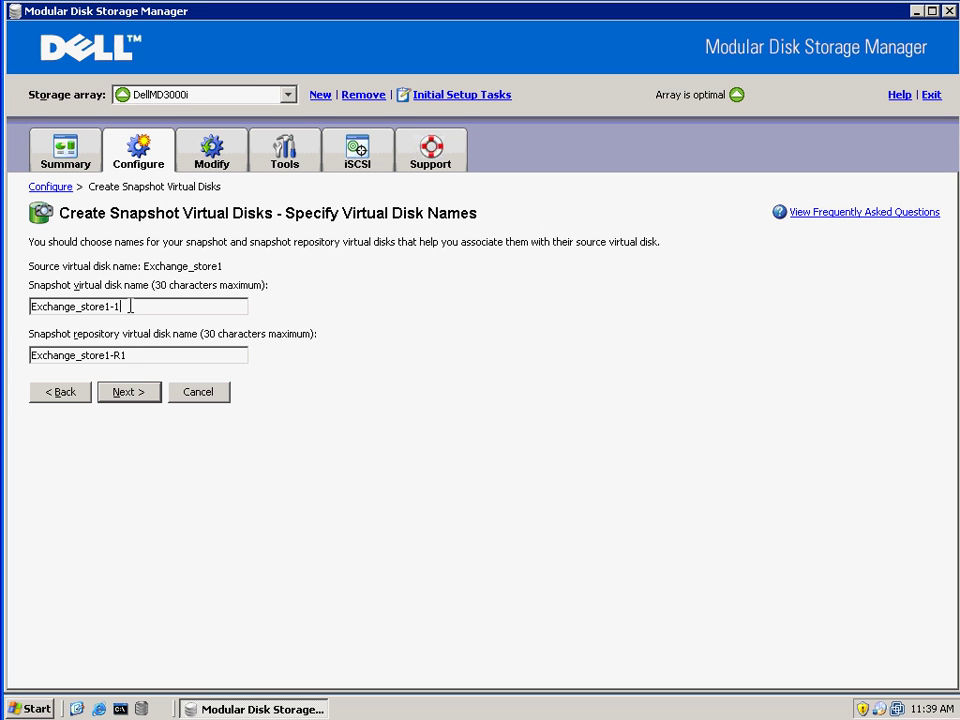
# Name the snapshot virtual disk Exchange_store1-2003Exchange and its repository Exchange_store1-Repository, and continue to host mapping.
pyautogui.press('BackSpace')
pyautogui.press('BackSpace')
pyautogui.write('-')
pyautogui.write('2000')
pyautogui.write('7ExchangeD')
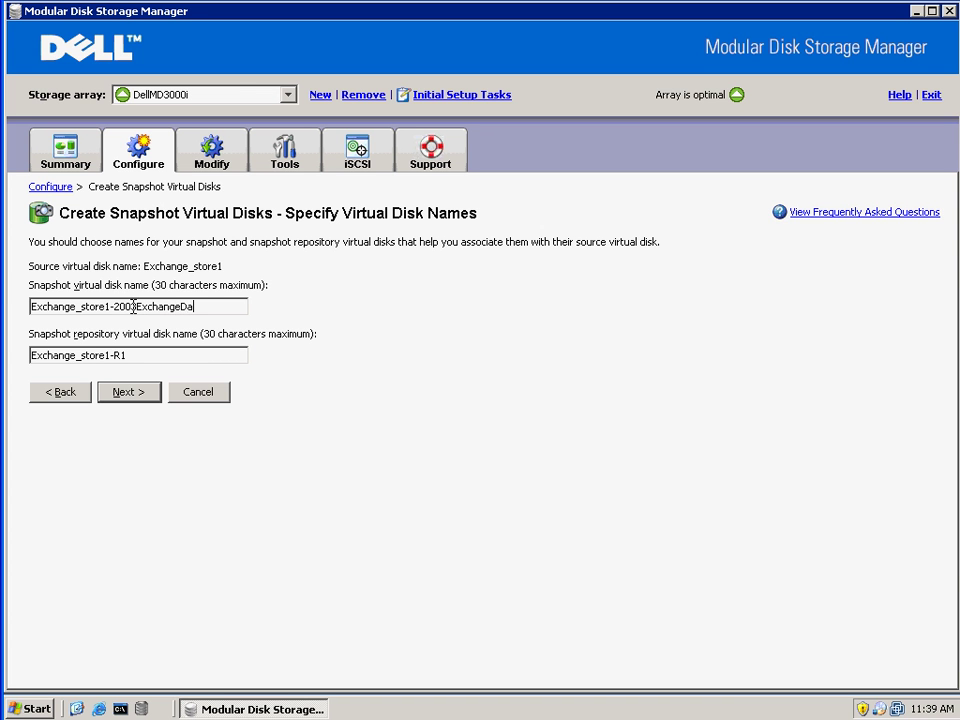
pyautogui.press('BackSpace')
pyautogui.moveTo(114, 356); pyautogui.dragTo(127, 356)
pyautogui.write('Repository')
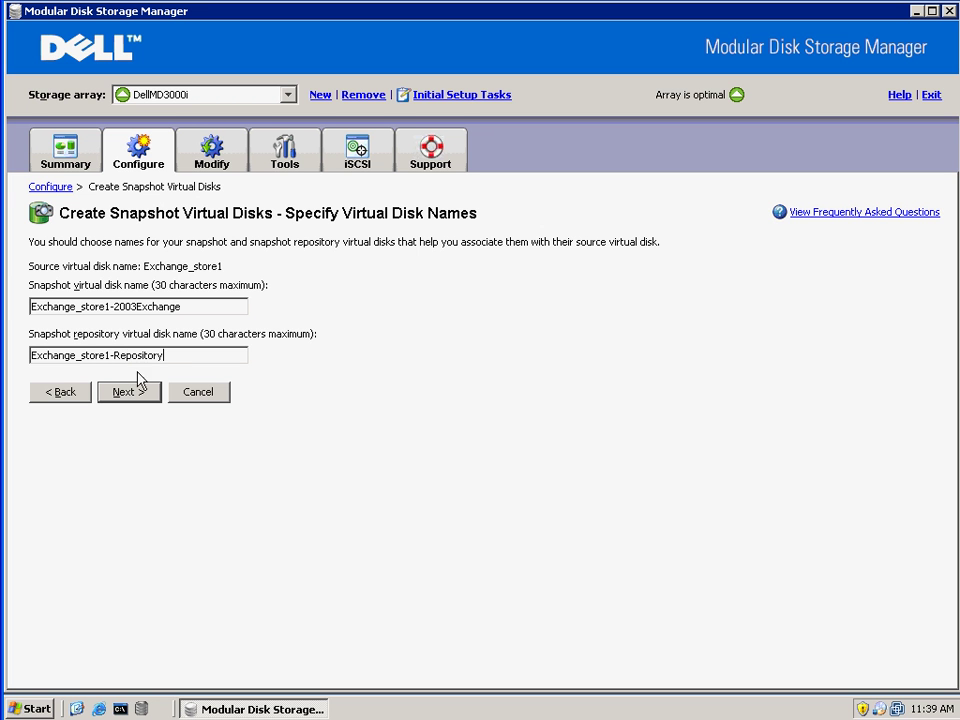
pyautogui.click(135, 397)
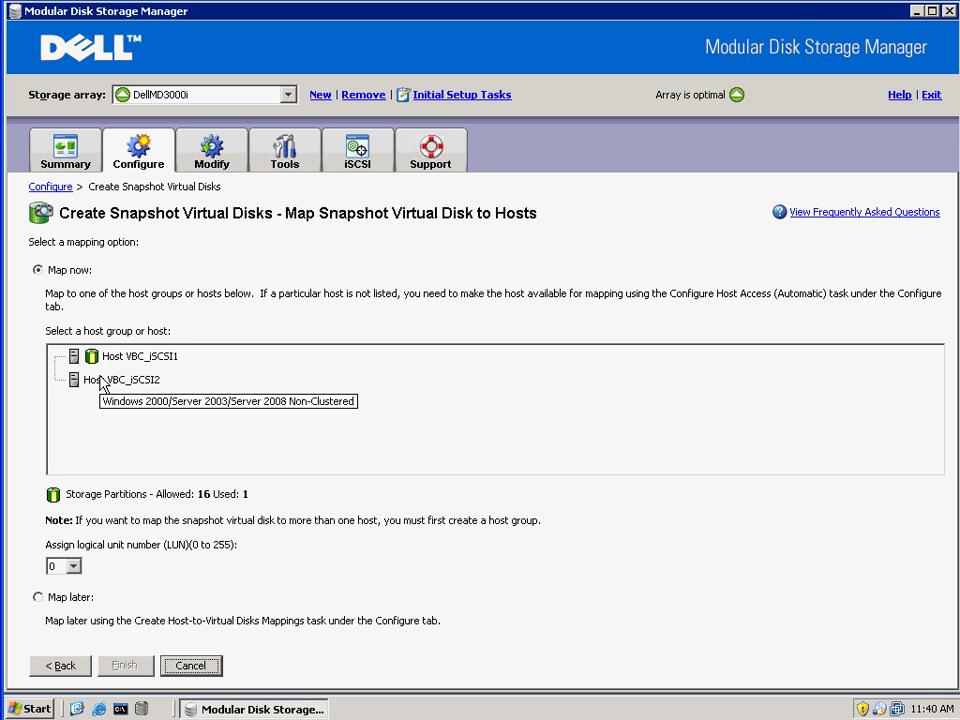
# Map the snapshot to host VBC_iSCSI2 with LUN 1, finish creating it, and decline creating another snapshot.
pyautogui.click(114, 386)
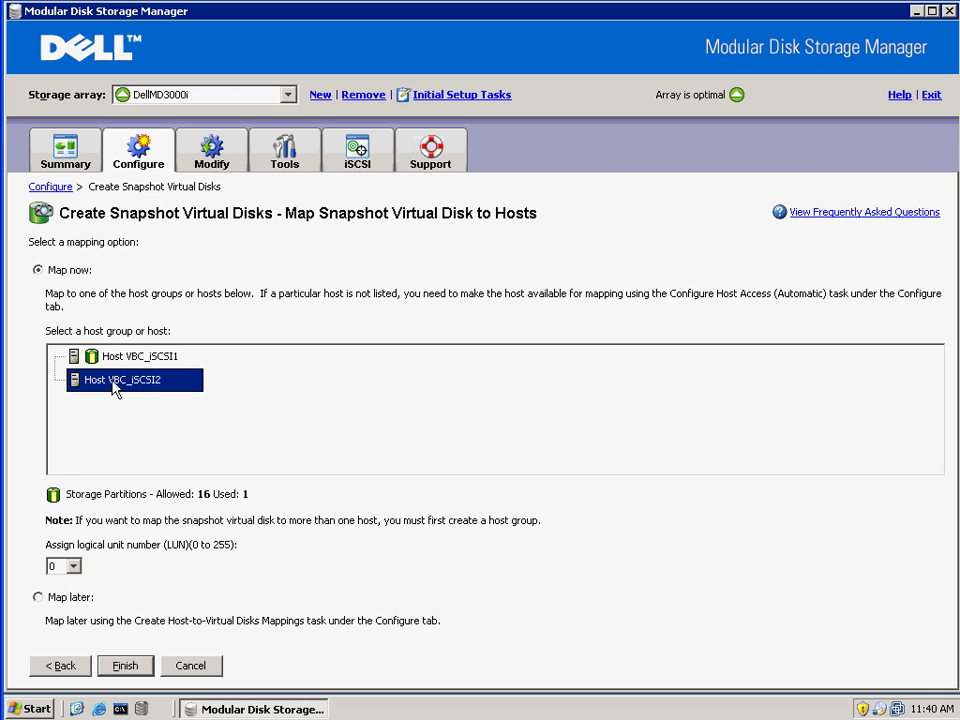
pyautogui.click(73, 566)
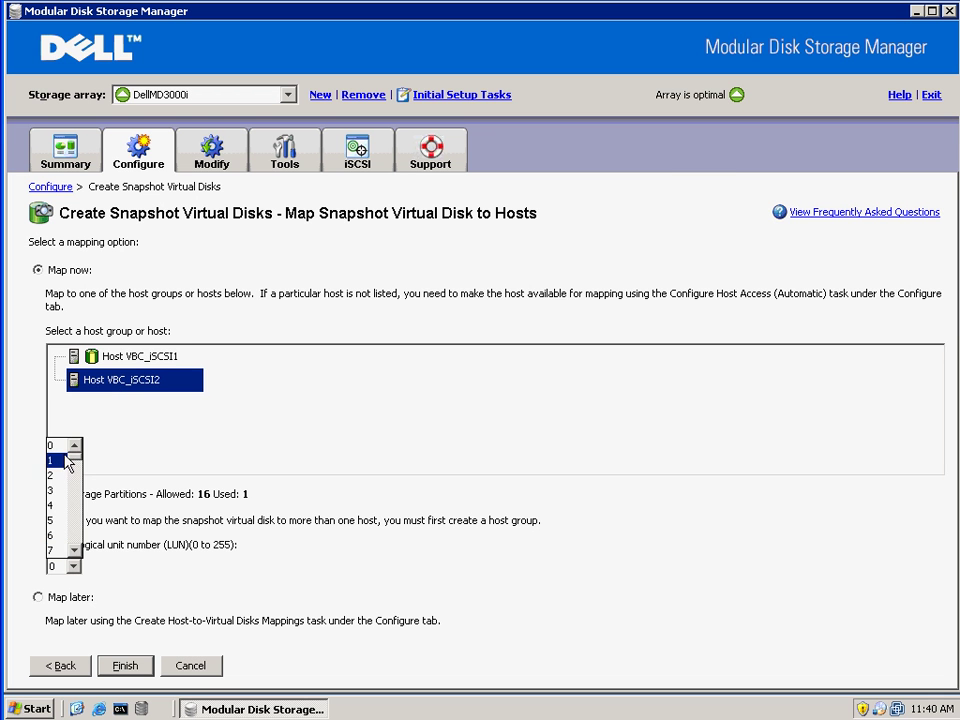
pyautogui.click(64, 459)
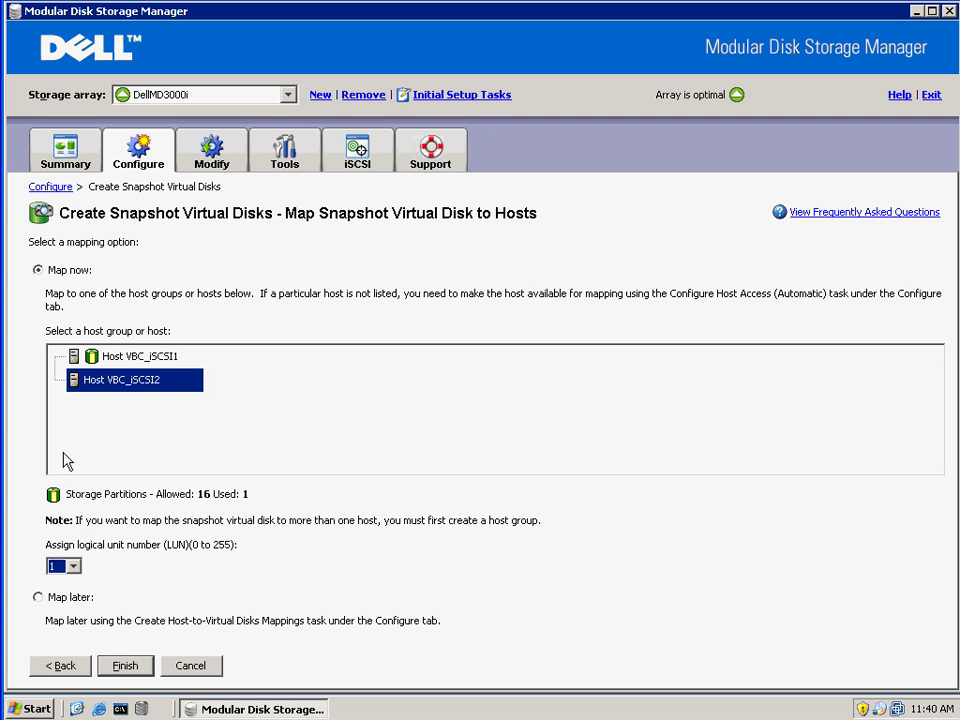
pyautogui.click(122, 665)
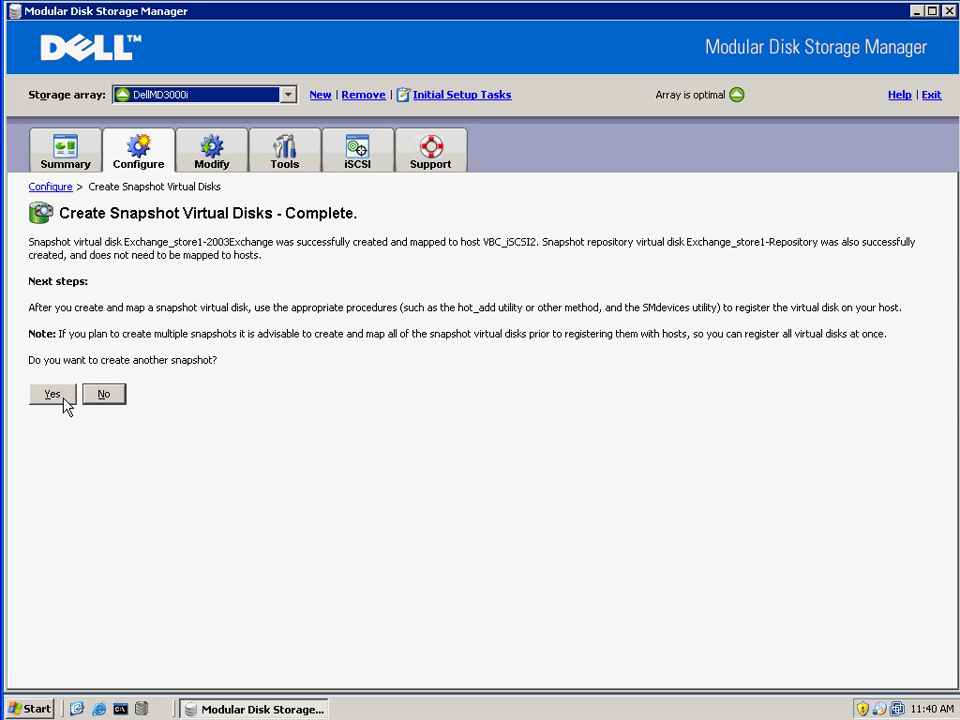
pyautogui.click(101, 395)
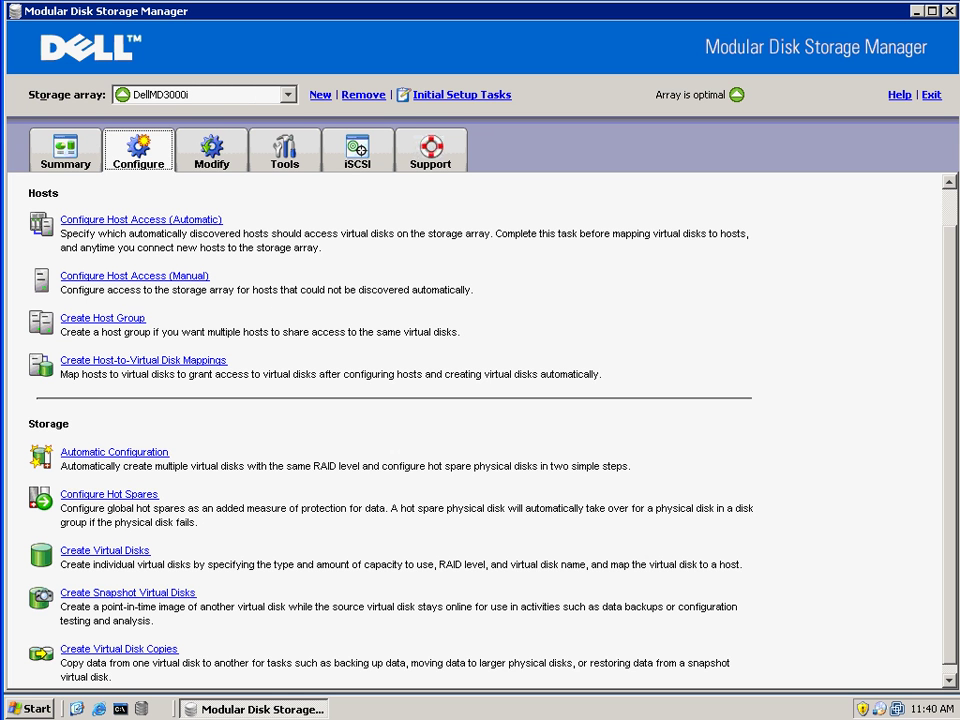
# Switch to the 192.168.51.106 Remote Desktop session and refresh the target list in Microsoft iSCSI Initiator.
pyautogui.moveTo(563, 203); pyautogui.dragTo(148, 27)
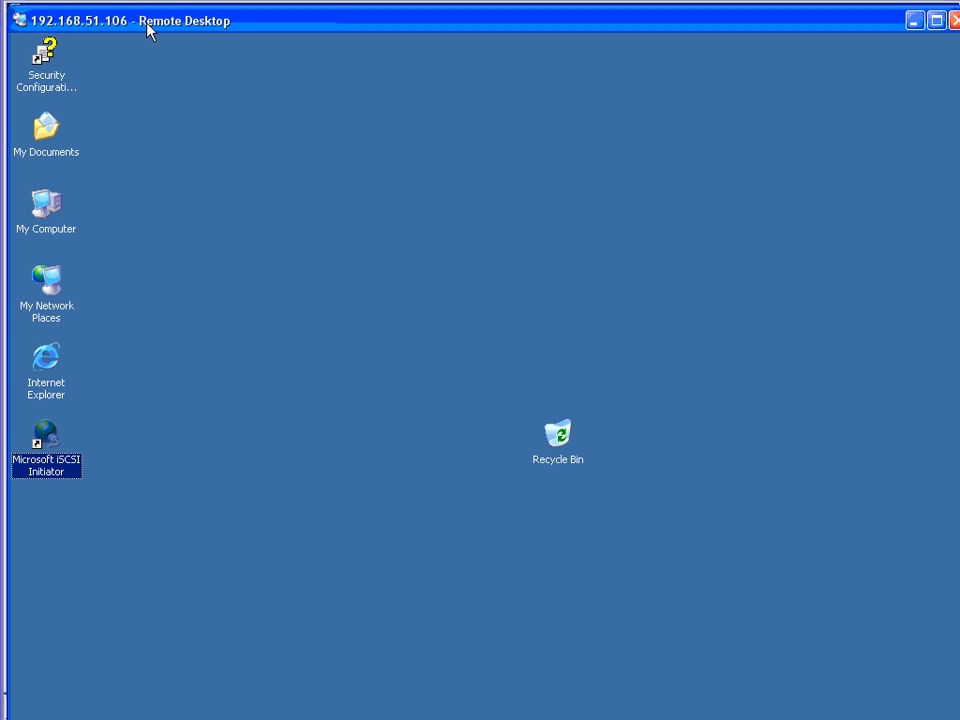
pyautogui.doubleClick(44, 435)
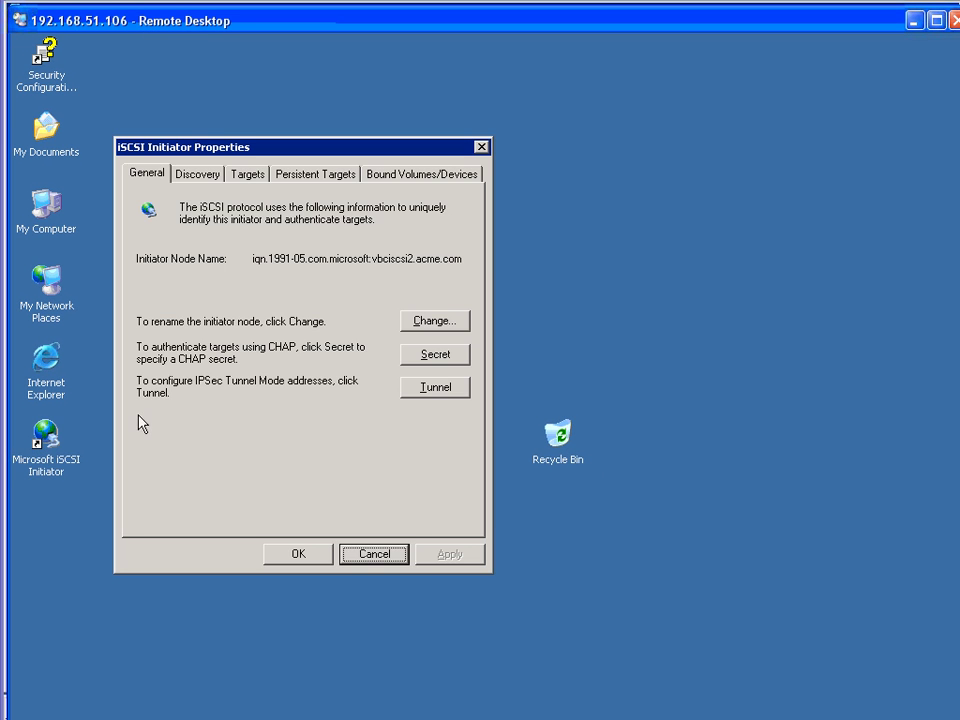
pyautogui.click(211, 176)
pyautogui.click(247, 175)
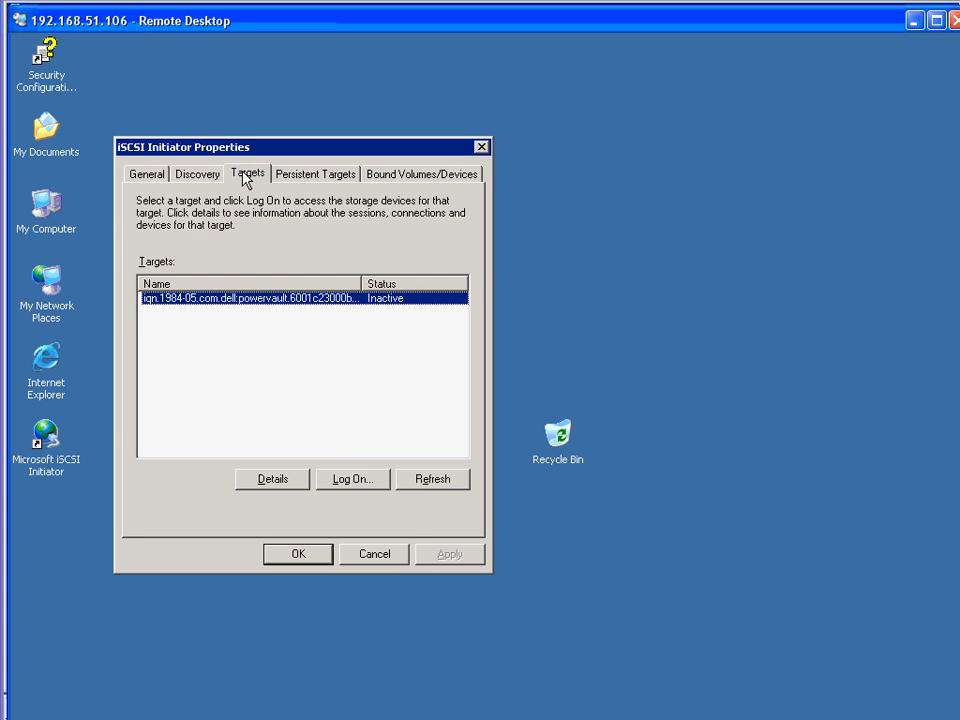
pyautogui.click(424, 478)
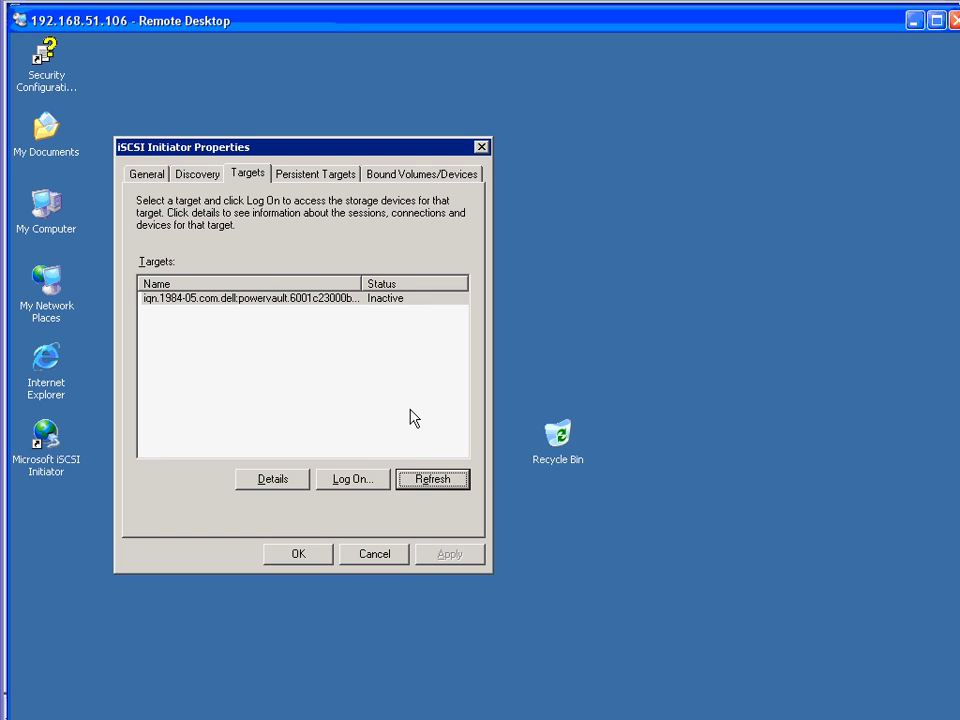
# Log on to the listed Dell PowerVault target with multi-path and automatic restore at boot enabled, then close the initiator properties.
pyautogui.click(346, 300)
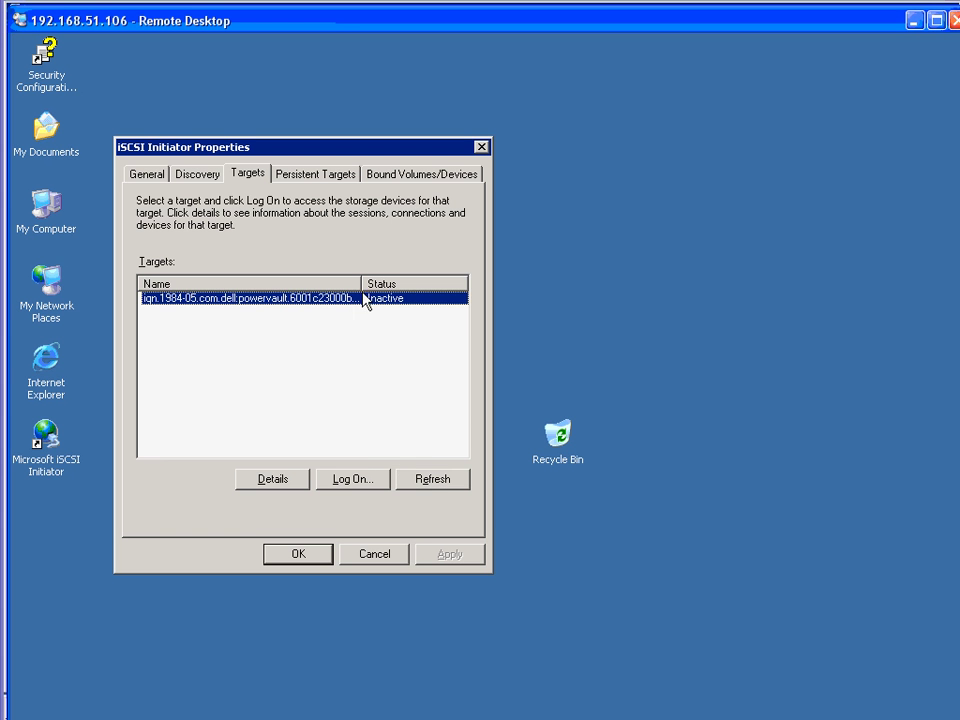
pyautogui.click(352, 478)
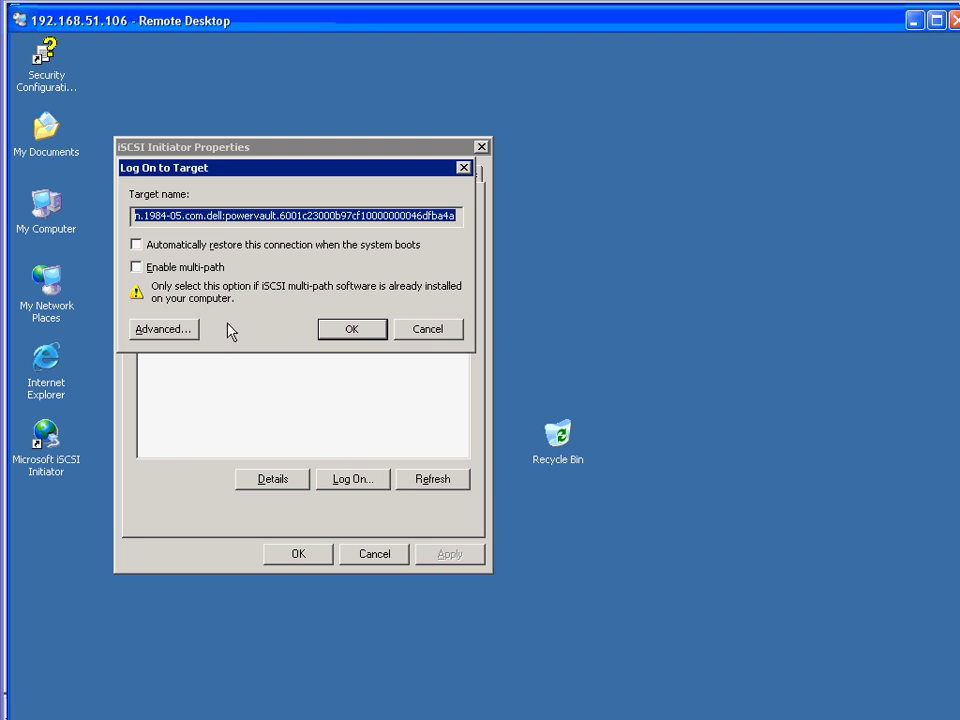
pyautogui.click(155, 268)
pyautogui.click(137, 245)
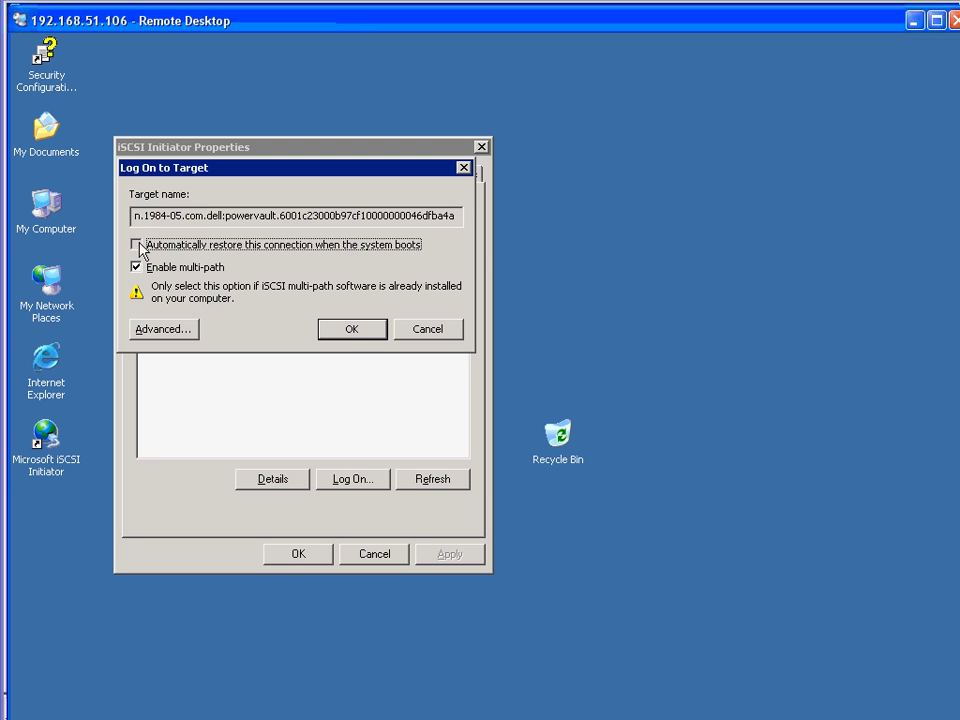
pyautogui.click(358, 333)
pyautogui.click(300, 555)
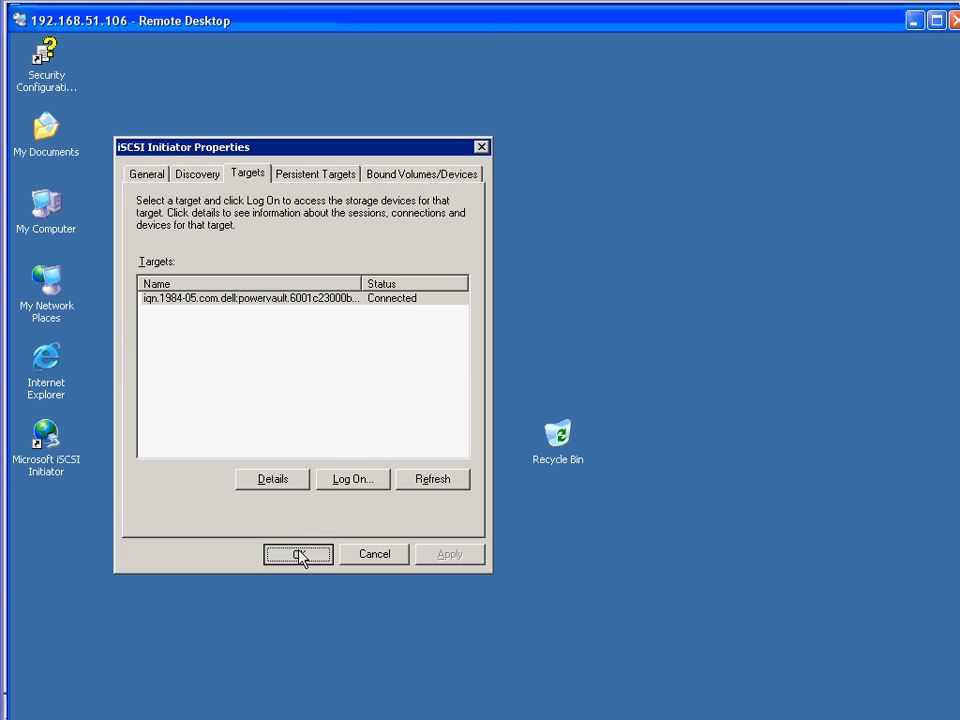
# Open Computer Management on the remote host and display its disks in Disk Management.
pyautogui.rightClick(47, 211)
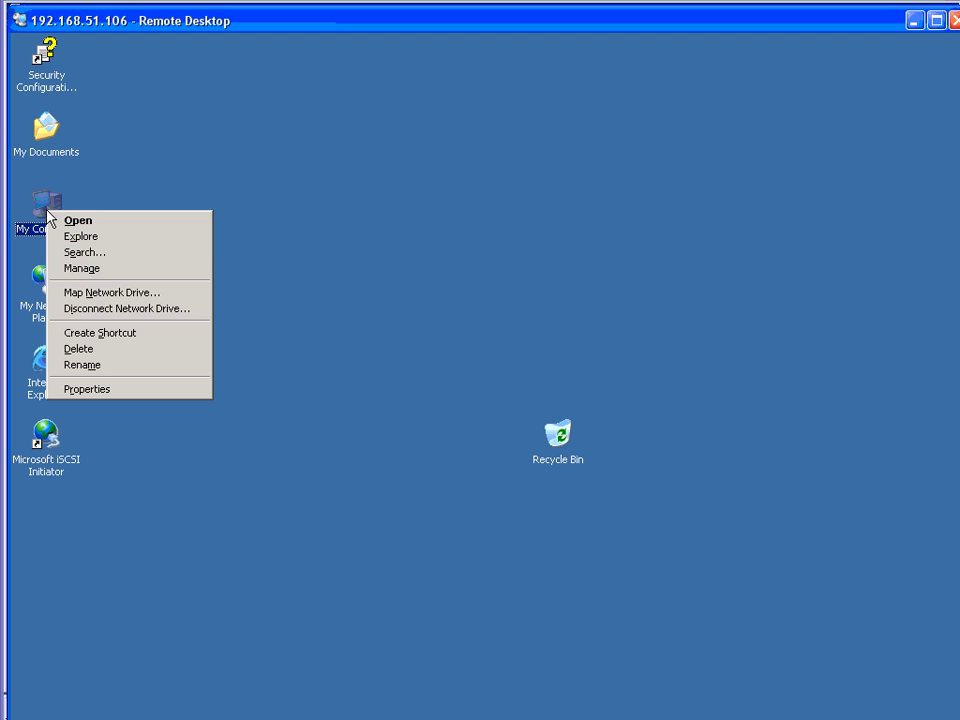
pyautogui.click(84, 270)
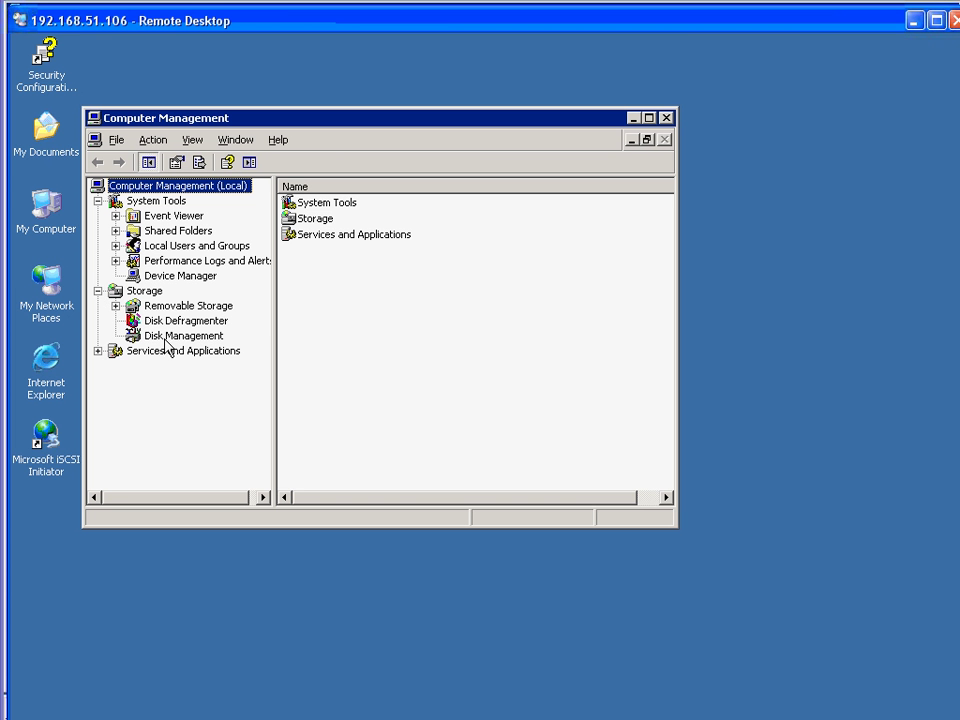
pyautogui.click(168, 340)
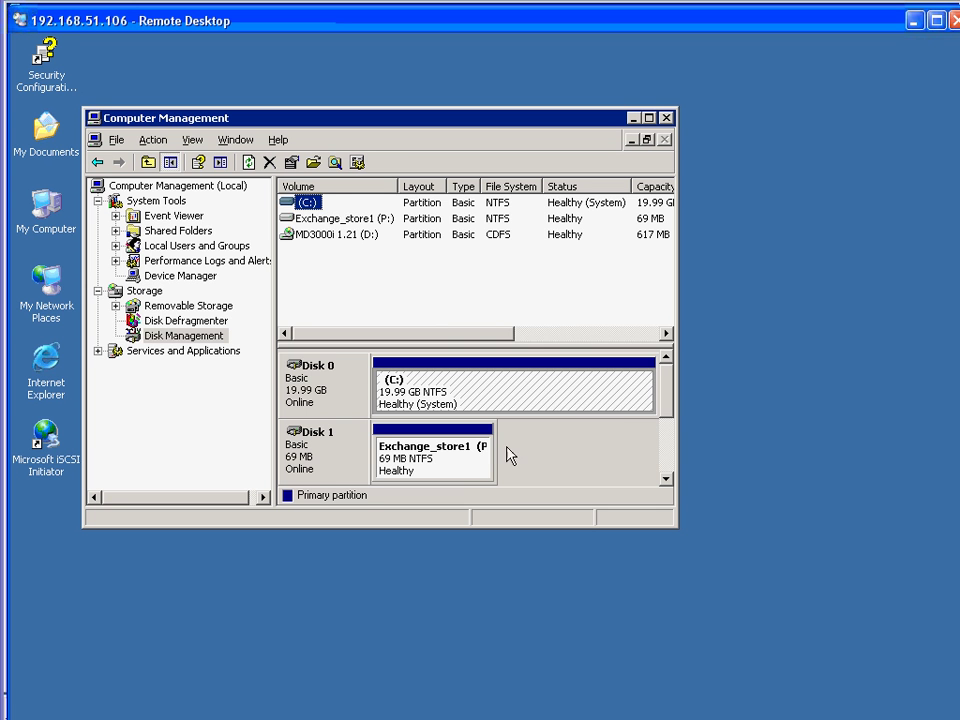
# Change the drive letter of the Exchange_store1 volume on Disk 1 to J and accept the change.
pyautogui.rightClick(481, 452)
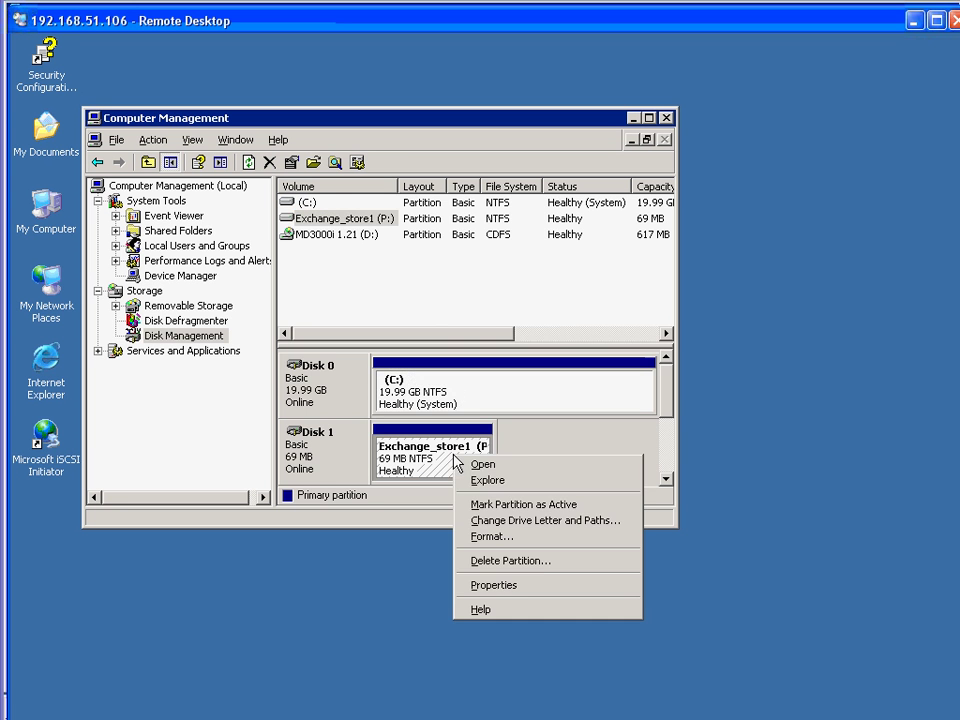
pyautogui.click(482, 519)
pyautogui.click(330, 376)
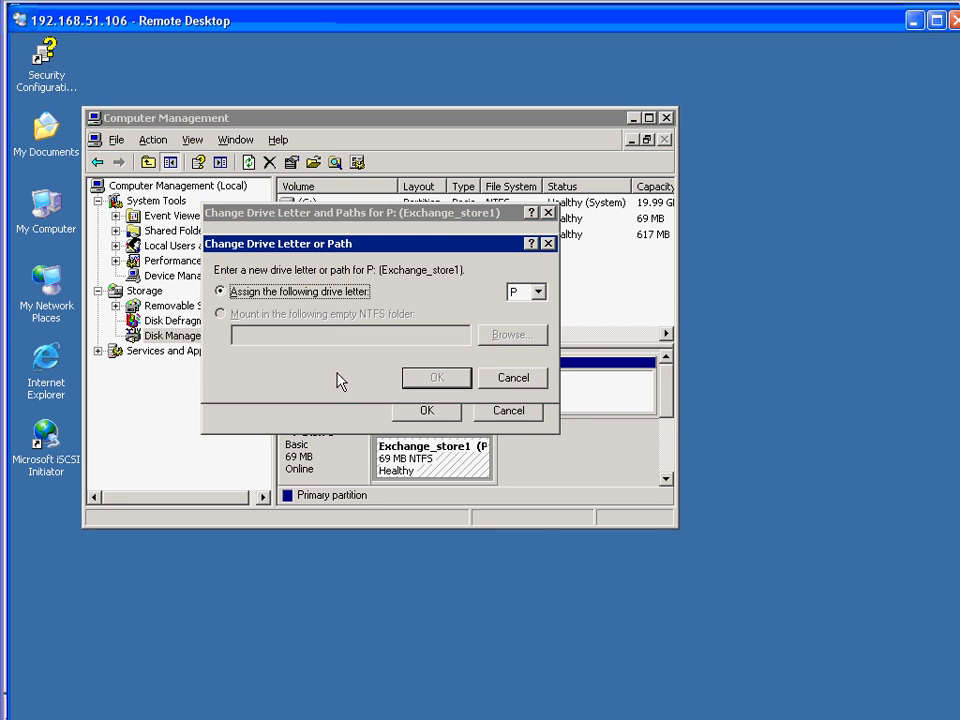
pyautogui.click(540, 295)
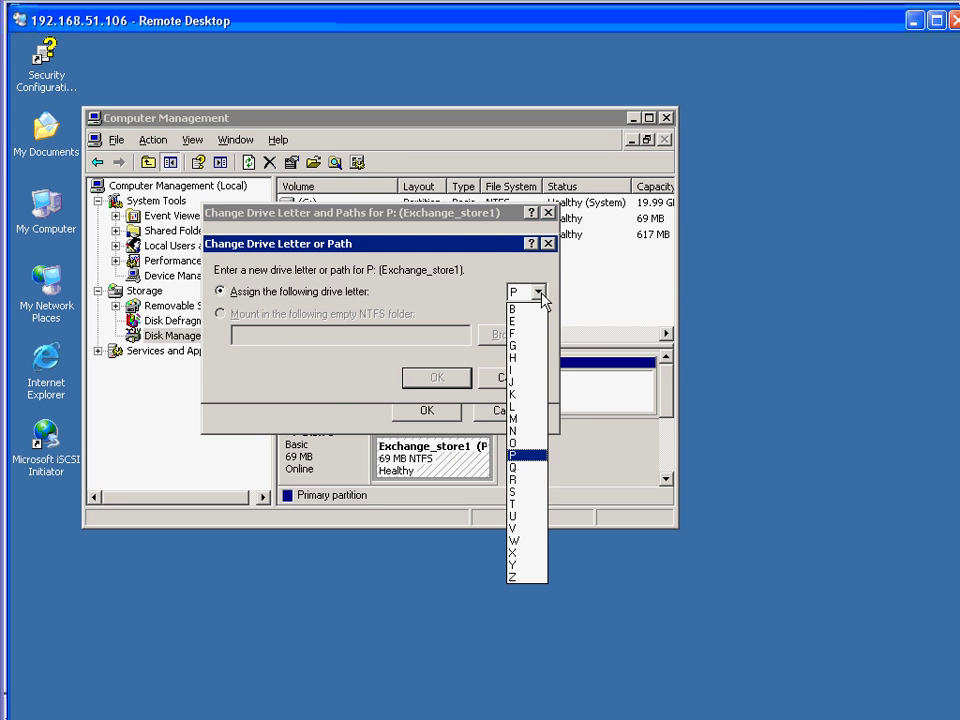
pyautogui.click(521, 392)
pyautogui.click(437, 377)
pyautogui.click(455, 431)
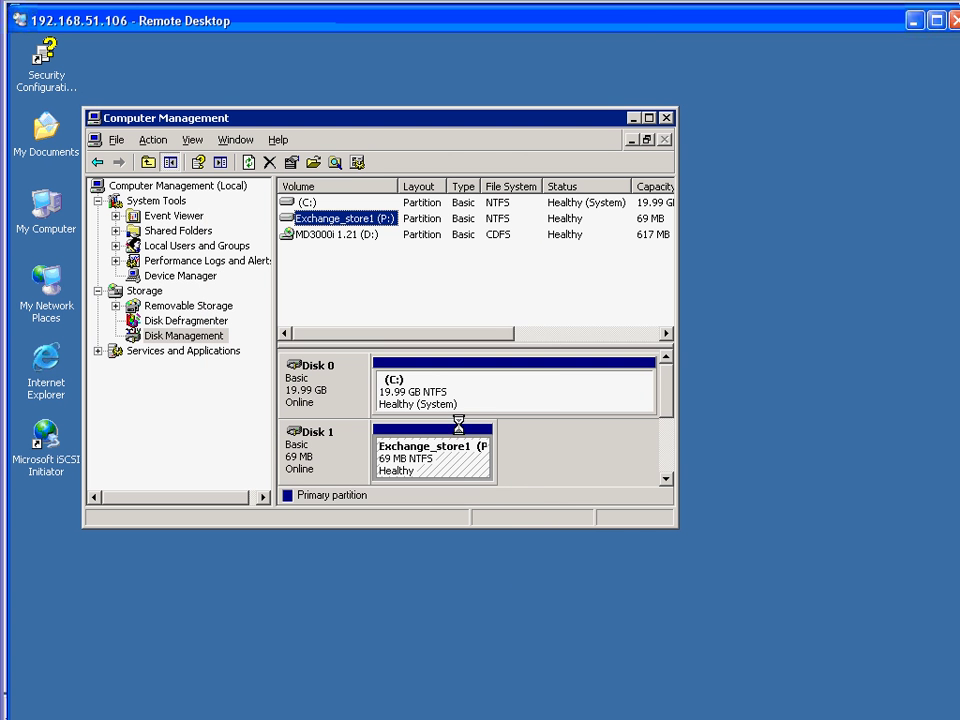
# Explore the Exchange_store1 (J:) volume from Disk Management and look through the files in its ExchangeStore1 folder.
pyautogui.rightClick(441, 464)
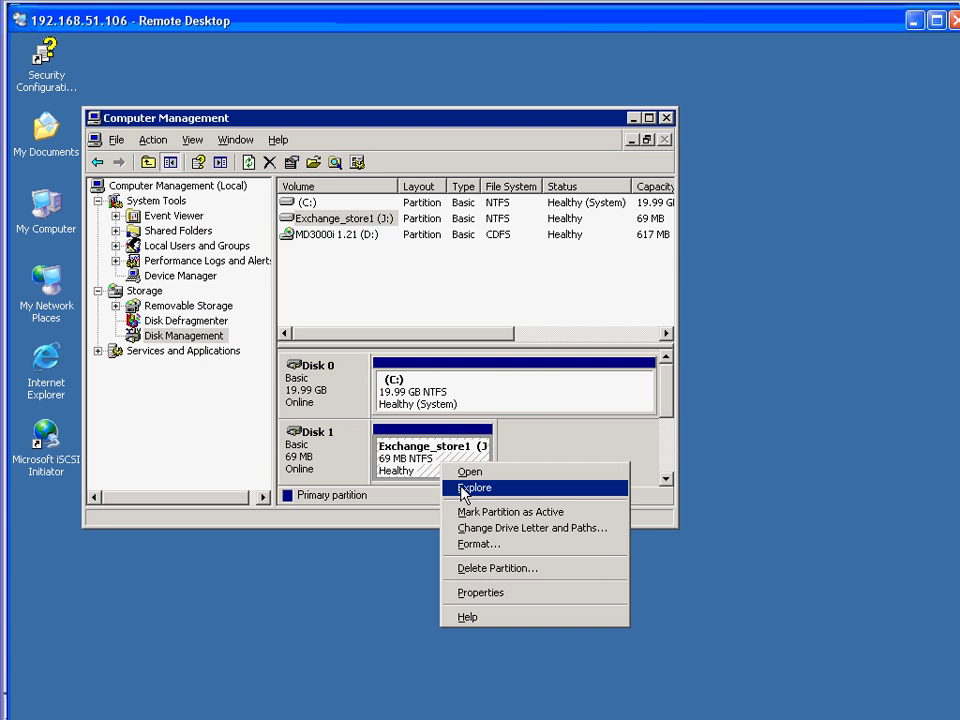
pyautogui.click(470, 488)
pyautogui.doubleClick(384, 281)
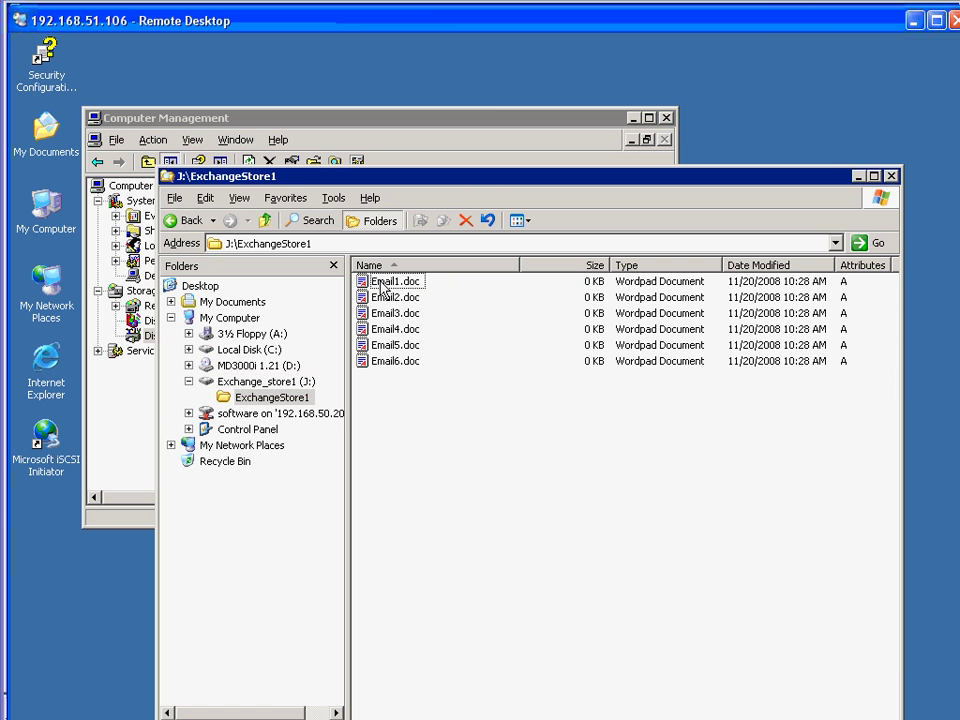
pyautogui.click(389, 363)
# Create a new Wordpad document in J:\ExchangeStore1 and rename it Exchange2008DataMigration.doc.
pyautogui.rightClick(391, 380)
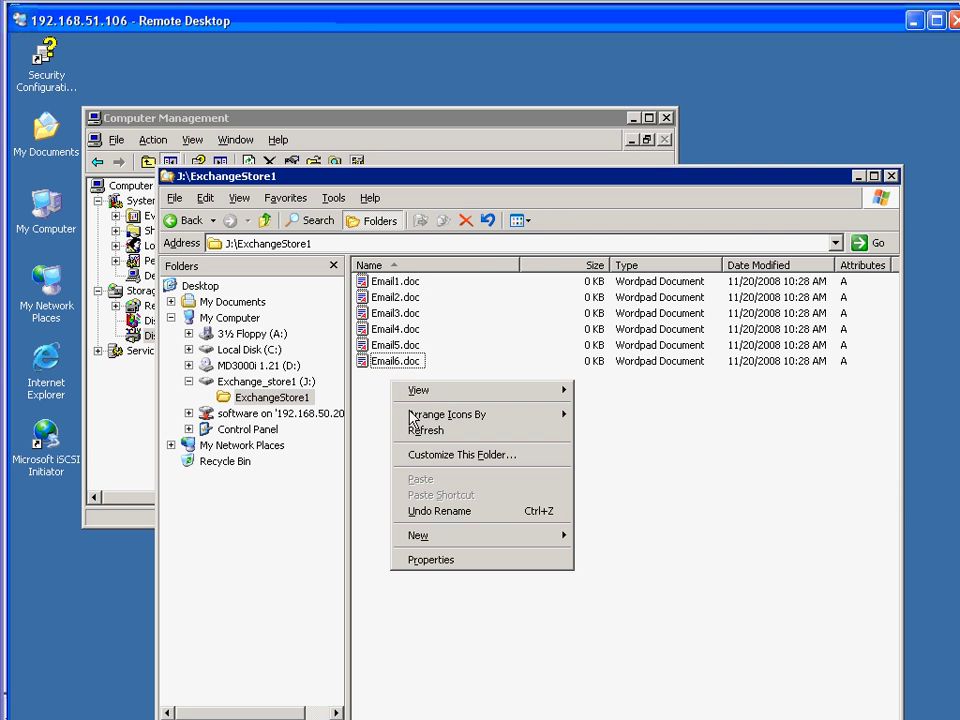
pyautogui.moveTo(443, 536)
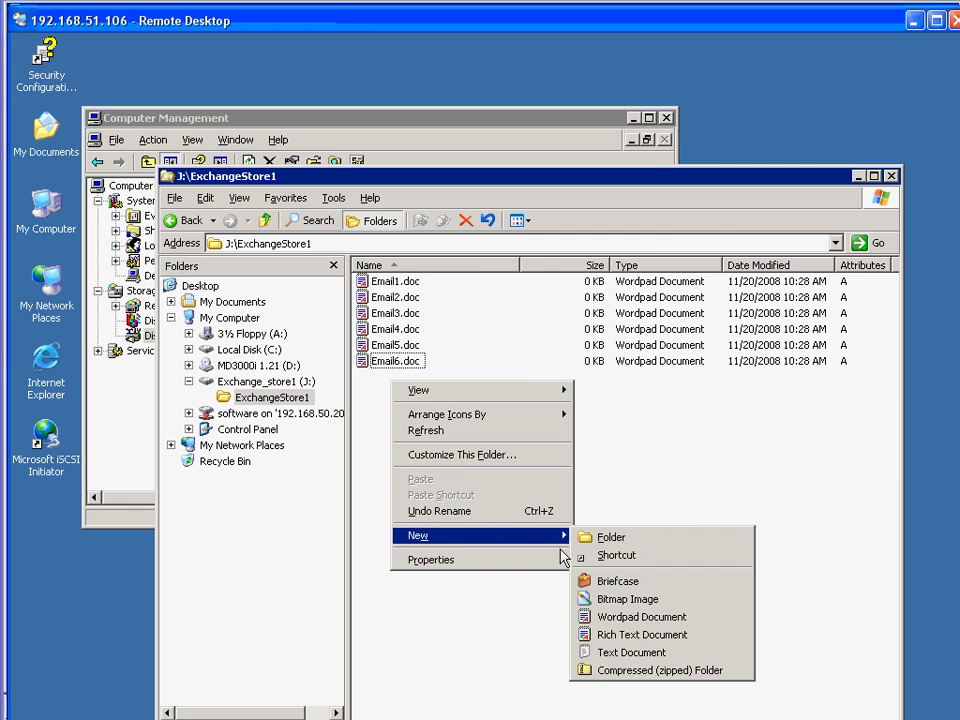
pyautogui.click(628, 616)
pyautogui.click(480, 378)
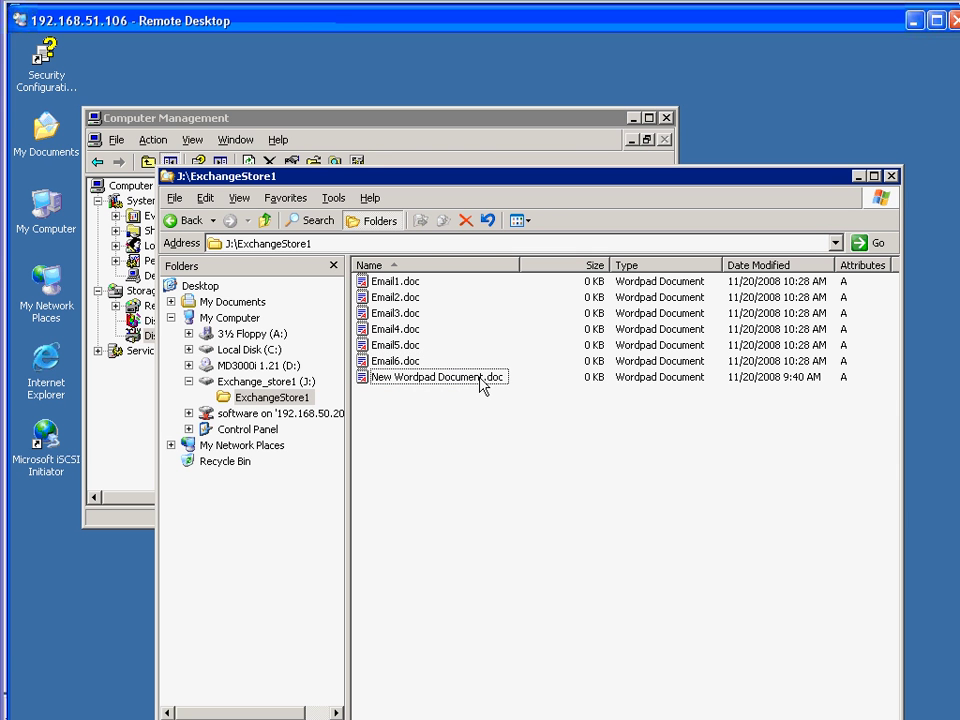
pyautogui.press('Return')
pyautogui.click(482, 378)
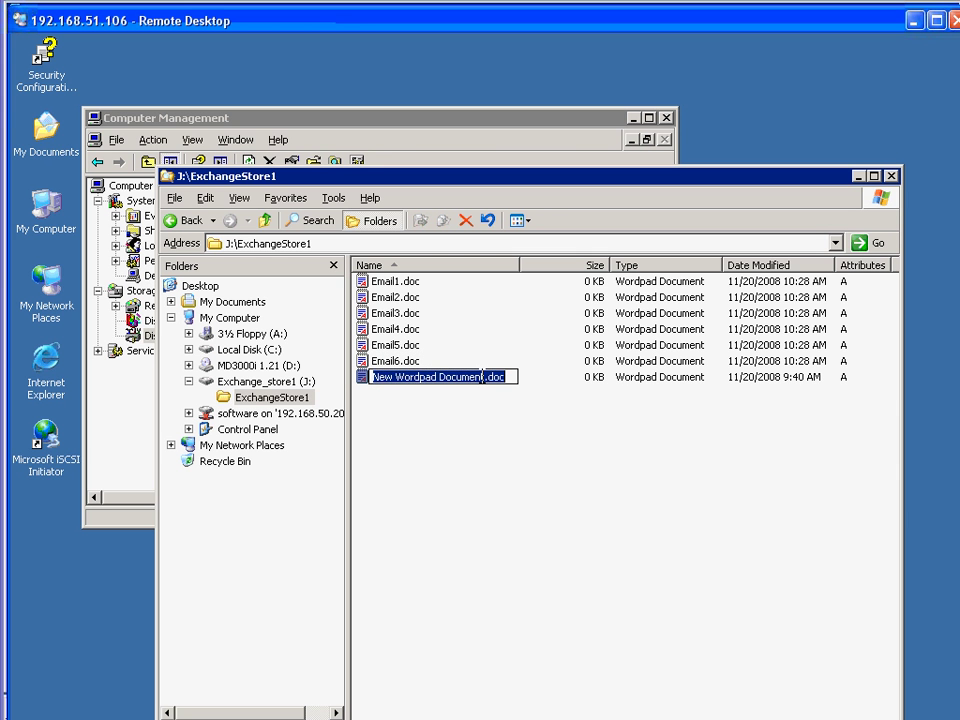
pyautogui.moveTo(484, 377); pyautogui.dragTo(345, 374)
pyautogui.write('Exchange2')
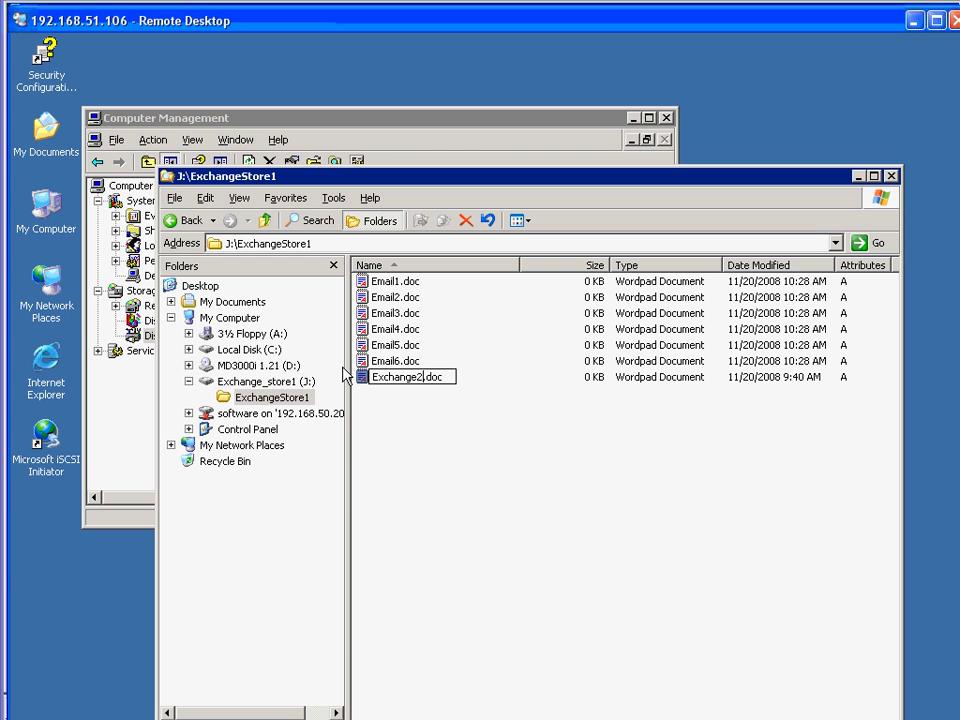
pyautogui.write('008DataMigration')
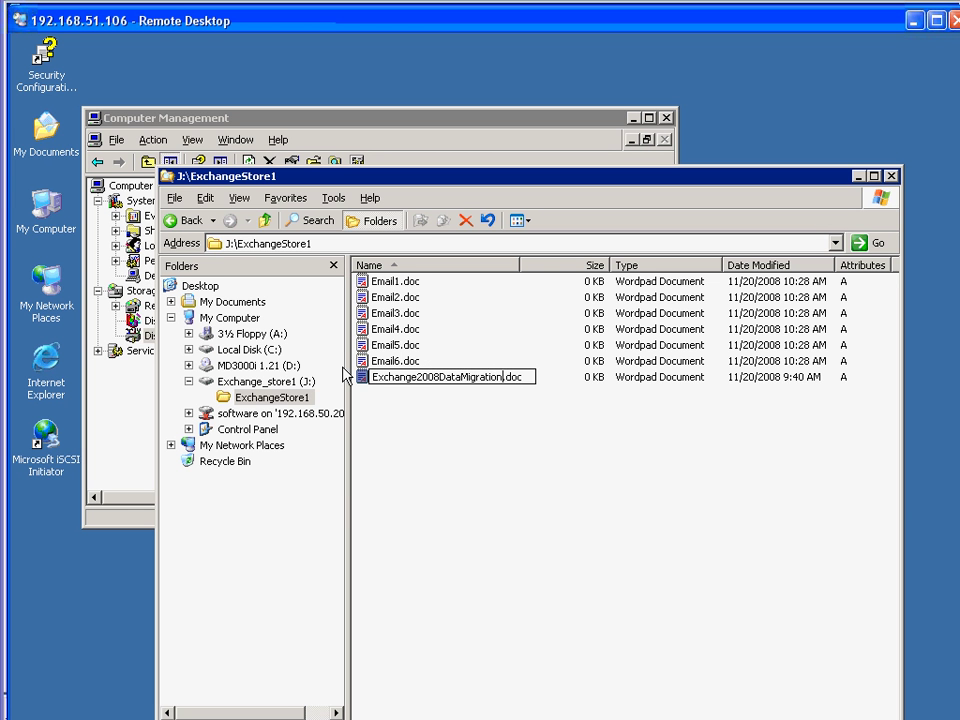
pyautogui.click(394, 416)
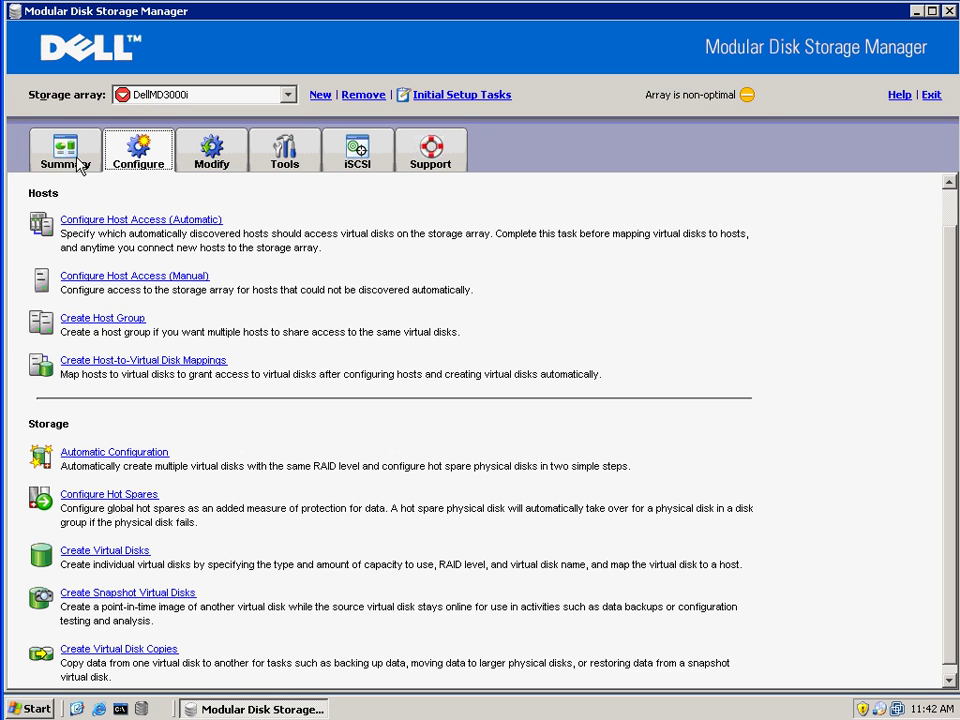
# In Modular Disk Storage Manager, examine the virtual disks in Disk Group 1 and the snapshot under Exchange_store1, then close the list and minimize the window.
pyautogui.click(80, 166)
pyautogui.click(484, 220)
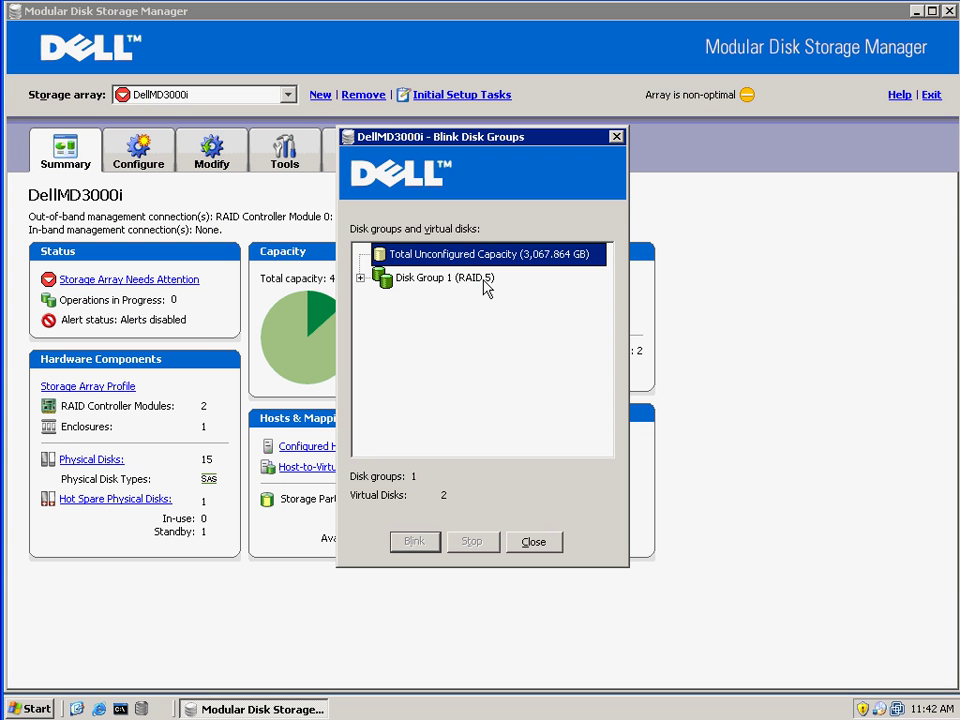
pyautogui.click(360, 278)
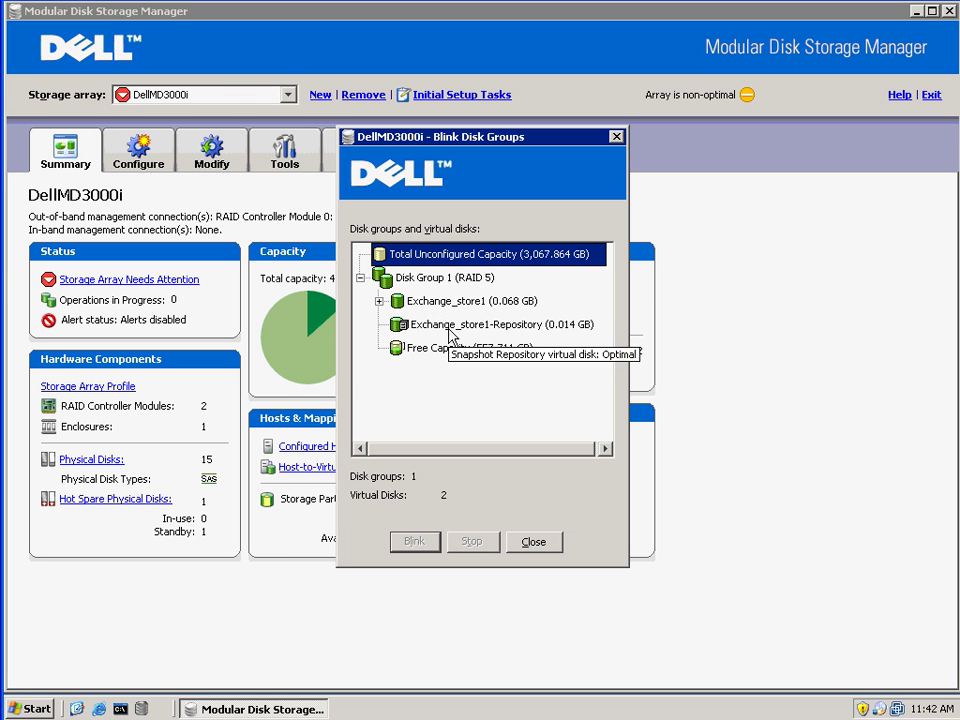
pyautogui.click(379, 301)
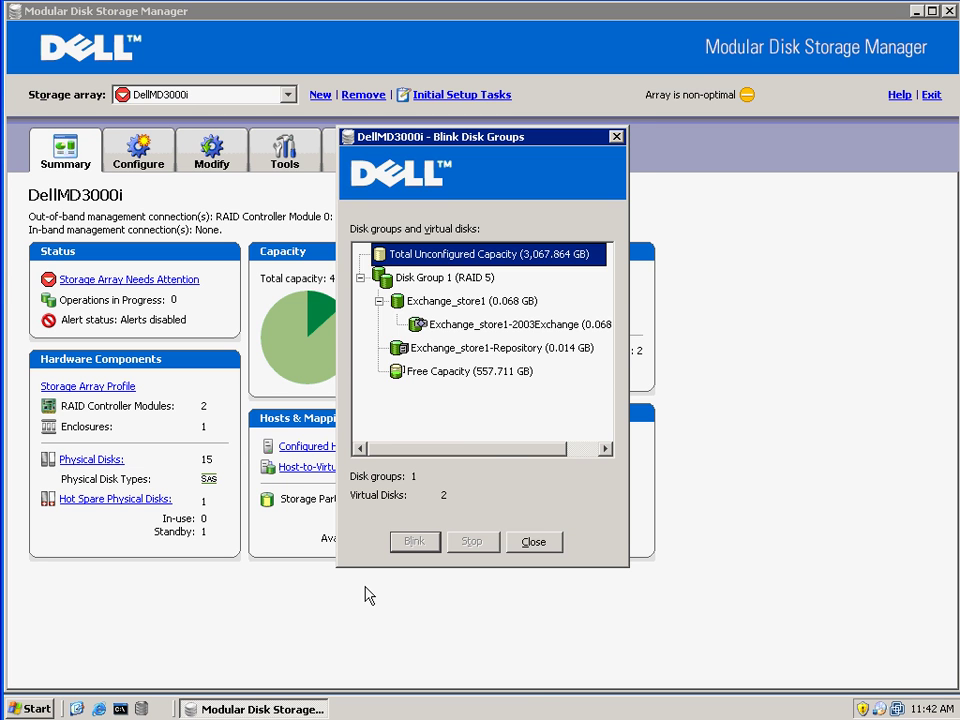
pyautogui.click(531, 545)
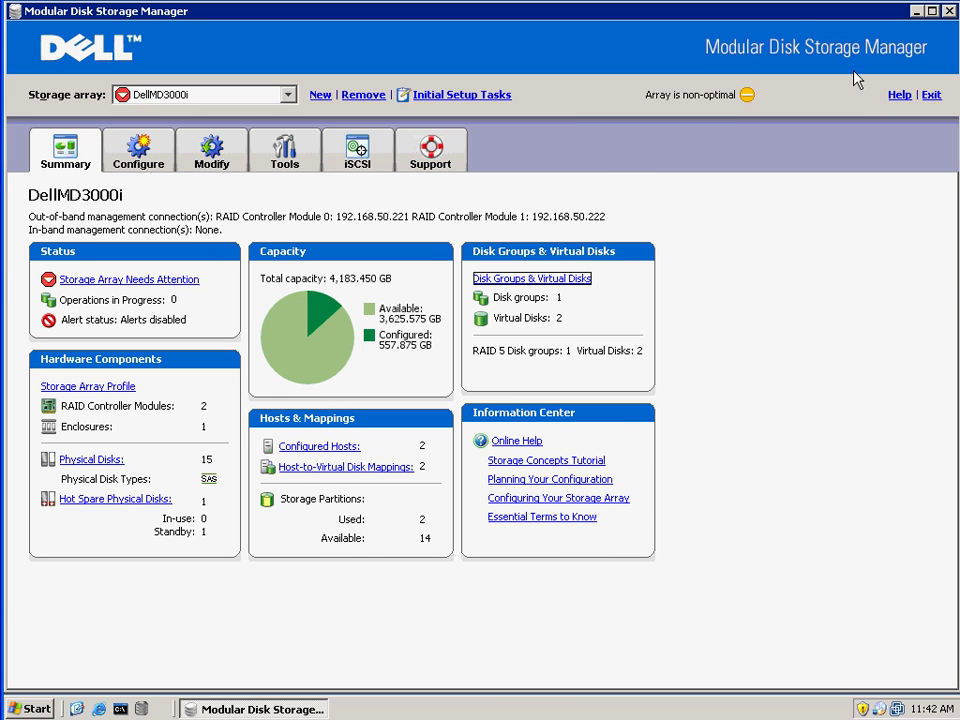
pyautogui.click(917, 11)
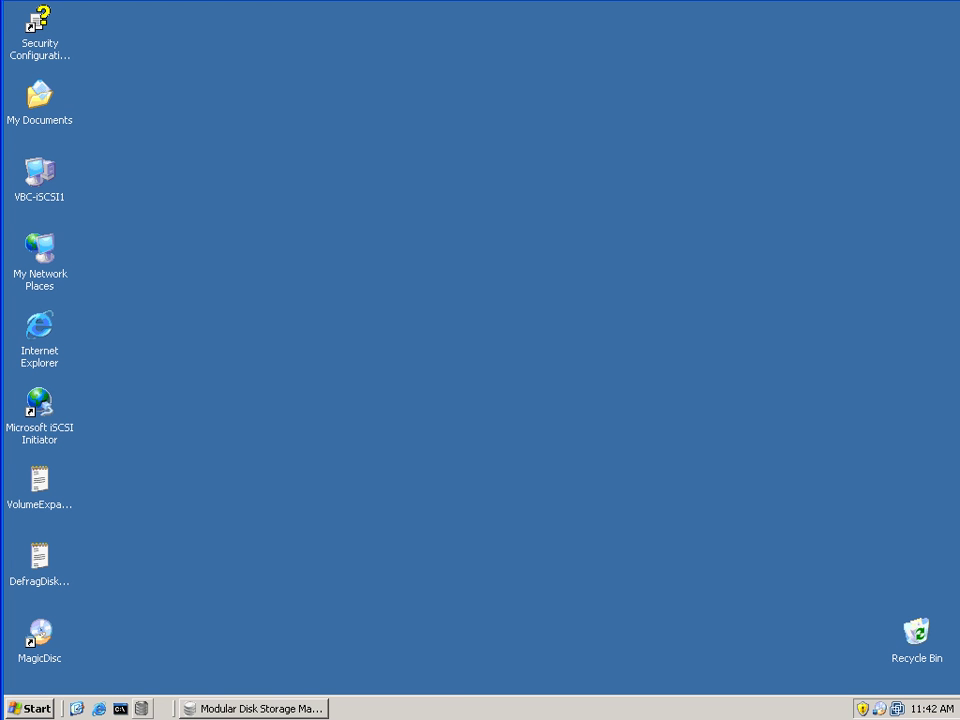